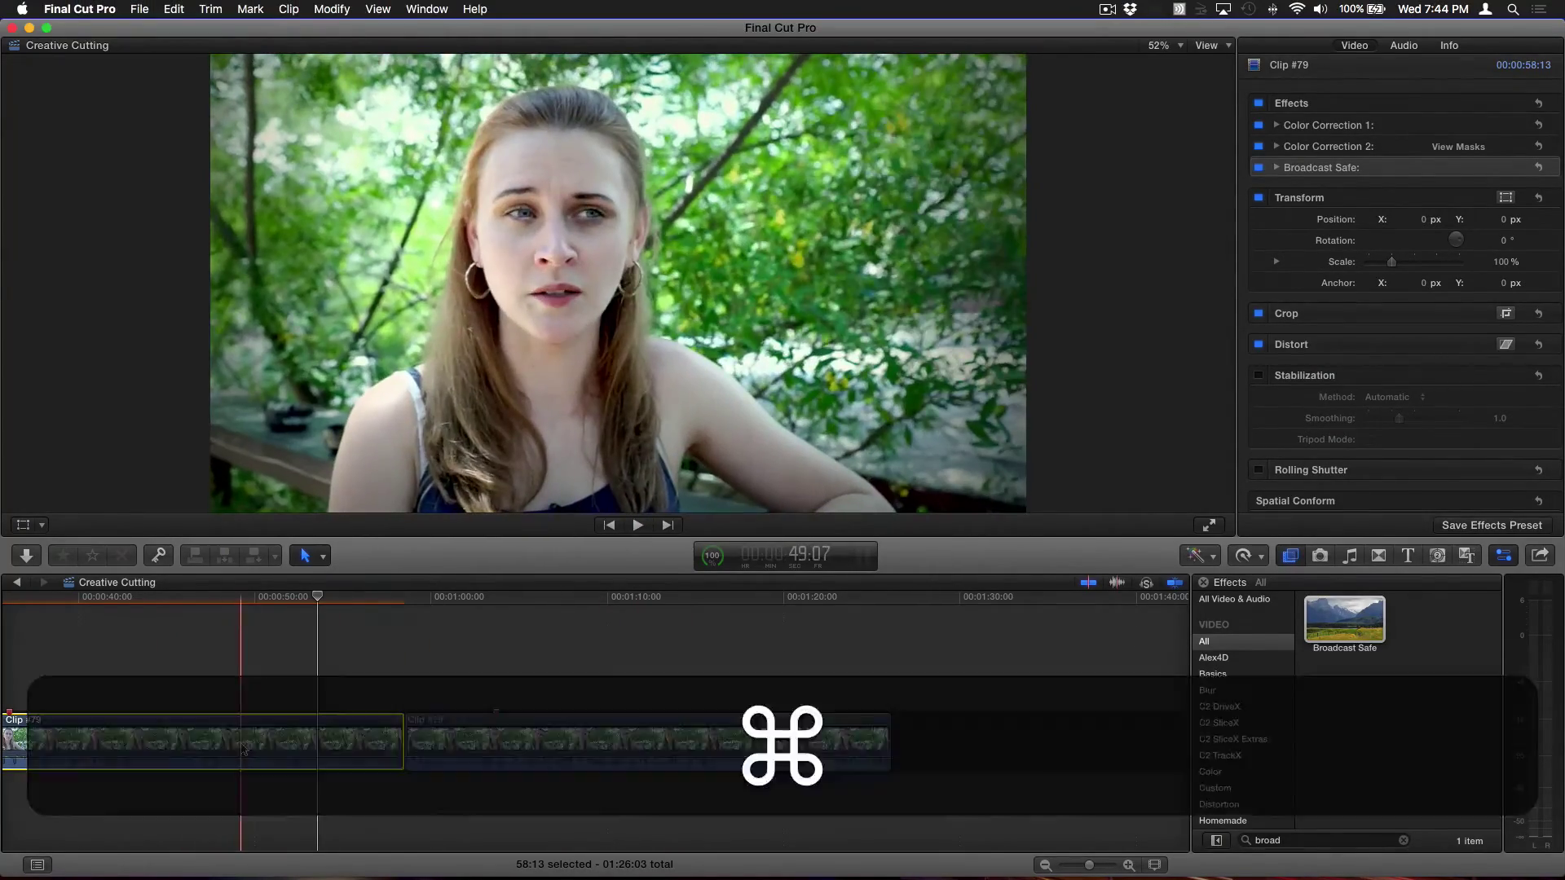
Copy the first Clip #79 and paste its effects onto the second Clip #79.
key("super+c")
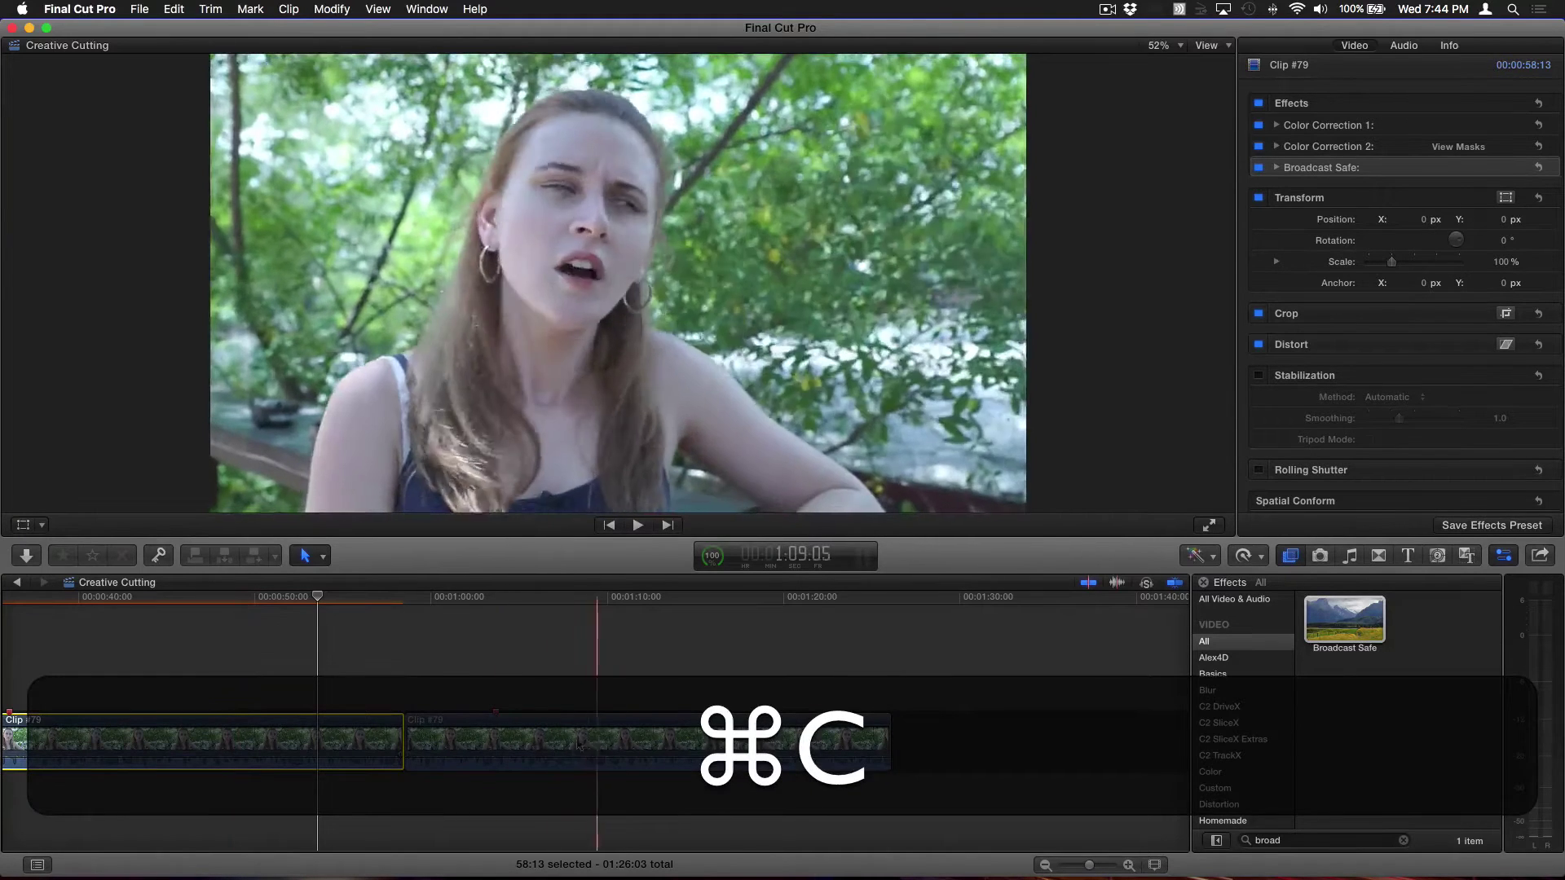
left_click(544, 738)
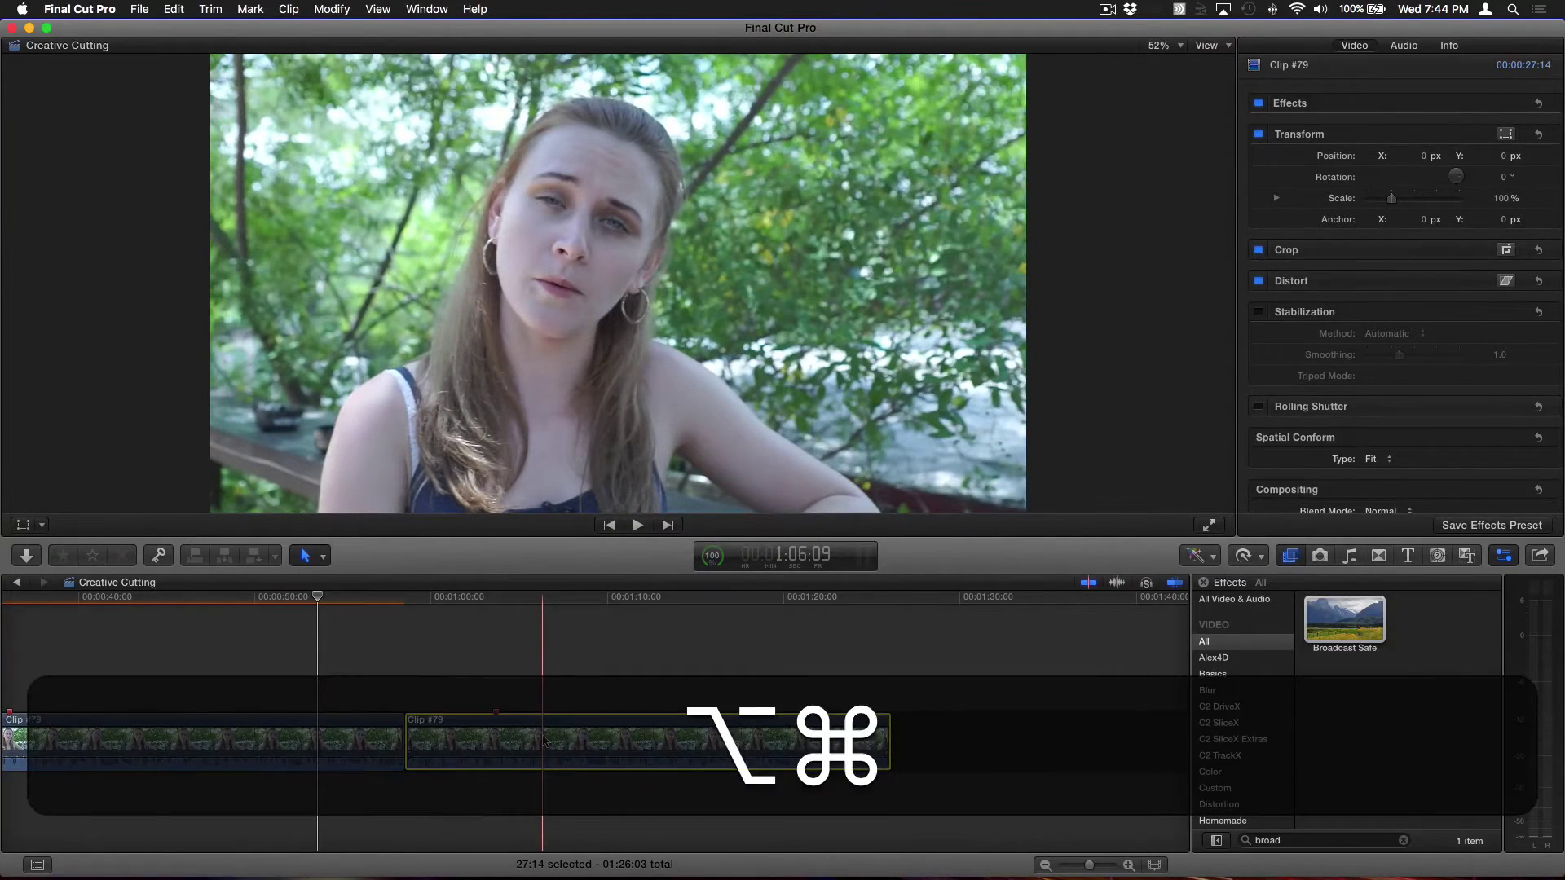
key("alt+super+v")
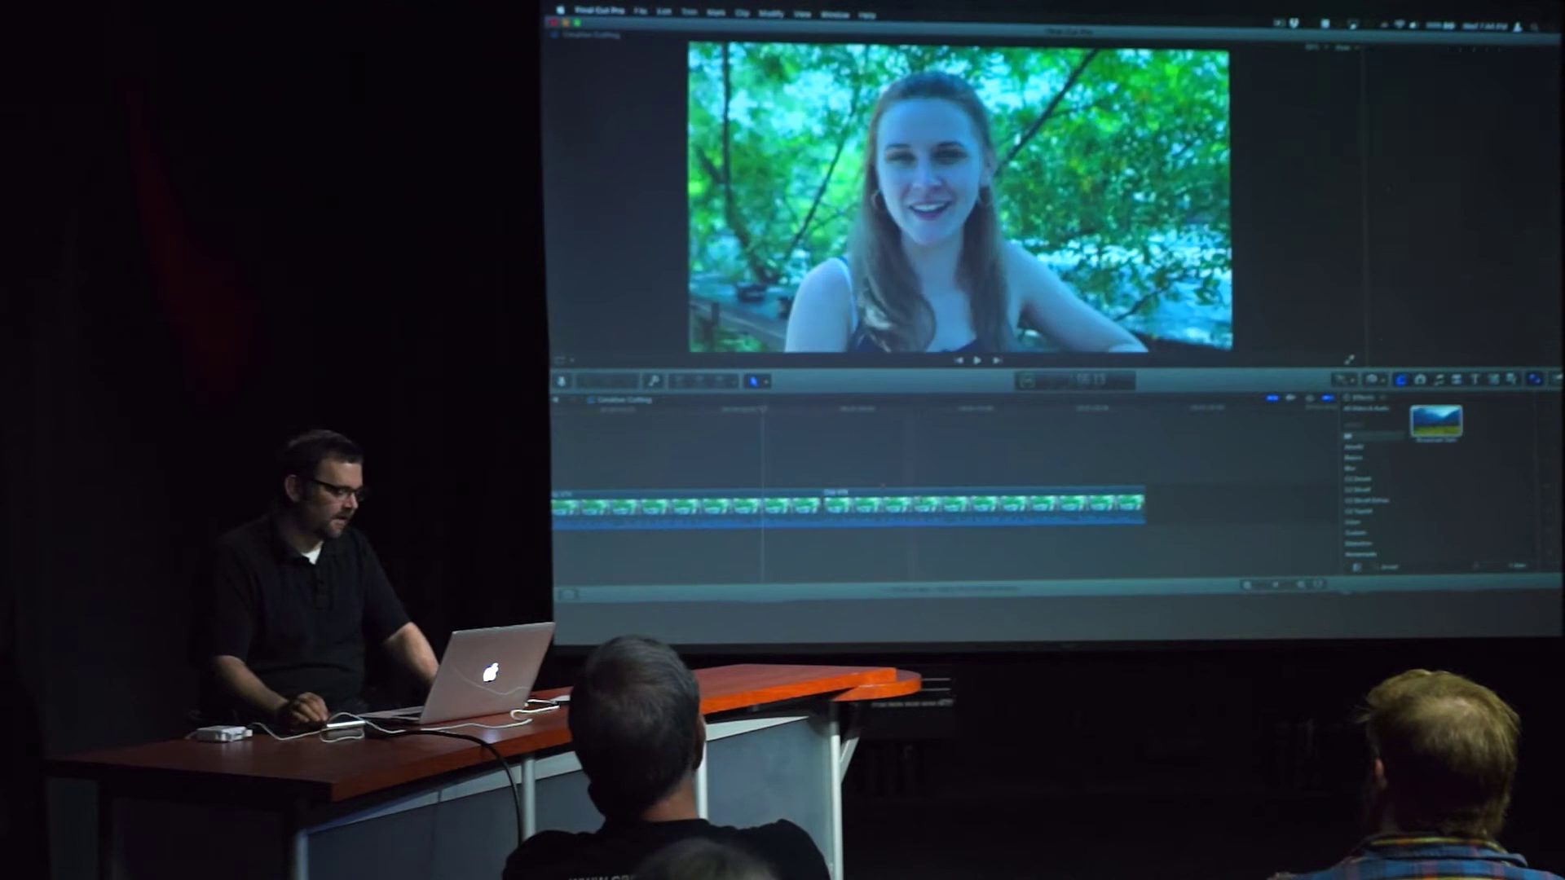
Reselect the first Clip #79 and check the Edit menu's editing and paste commands.
left_click(306, 722)
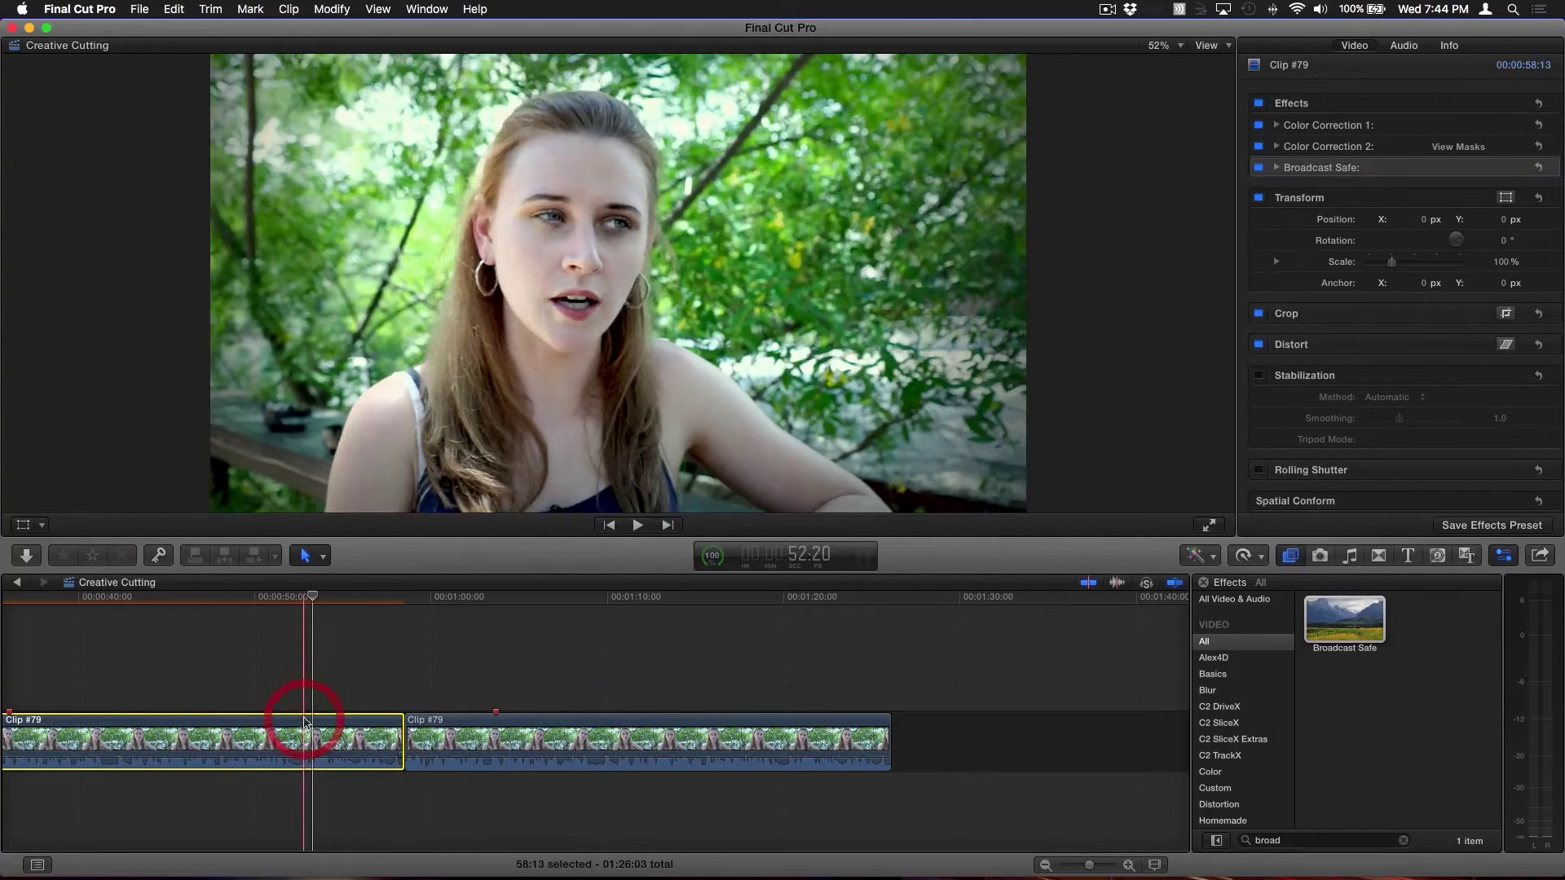
left_click(175, 9)
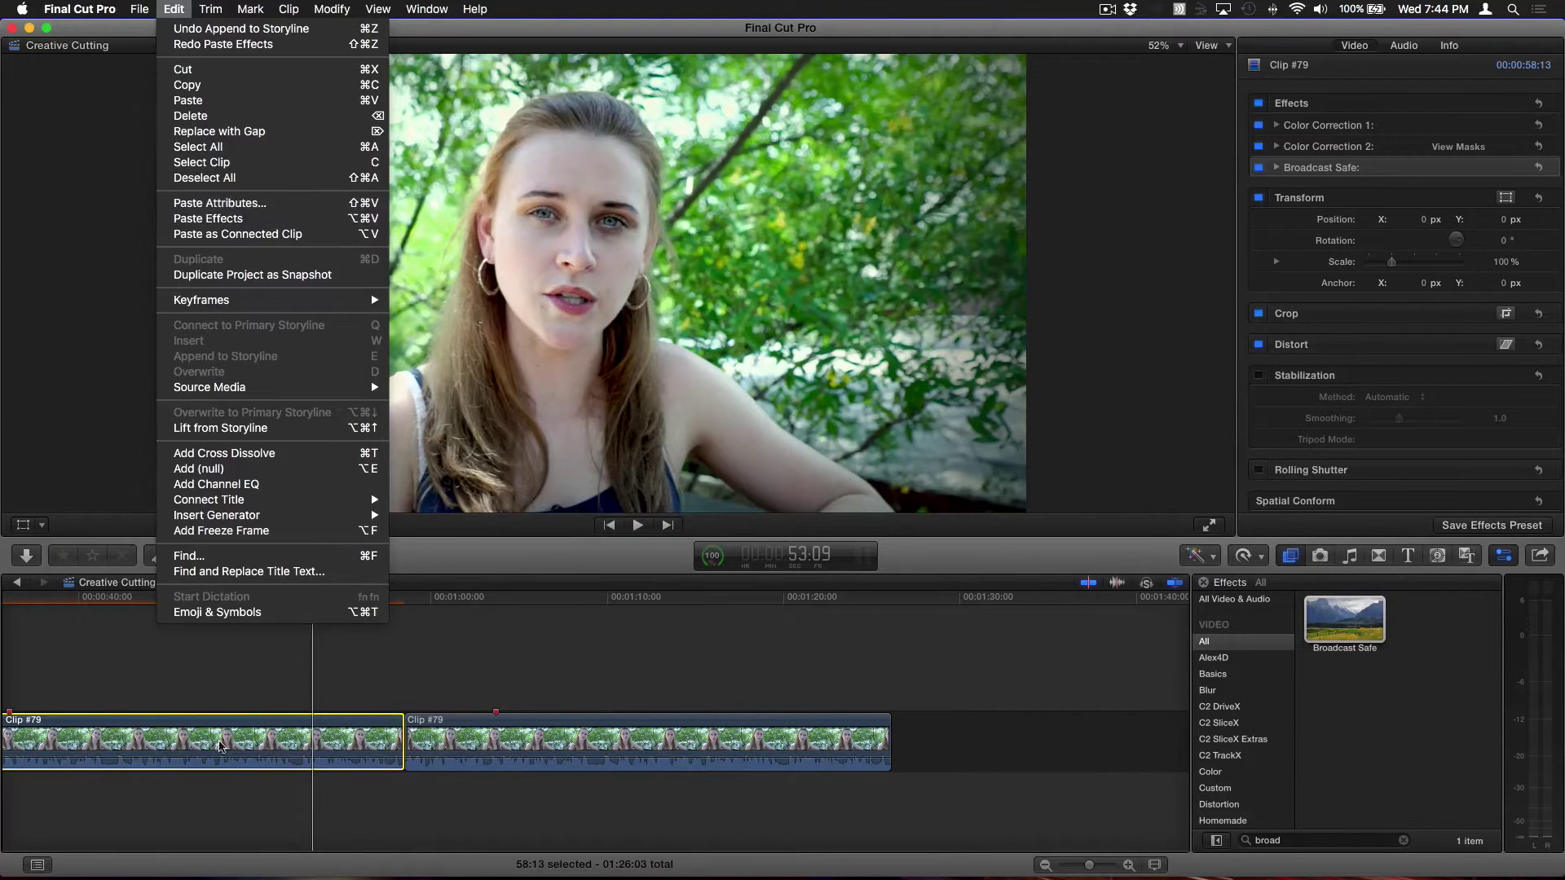
left_click(237, 736)
Copy the first Clip #79, select the second, and cancel an initial Paste Attributes attempt.
left_click(309, 738)
key("super+c")
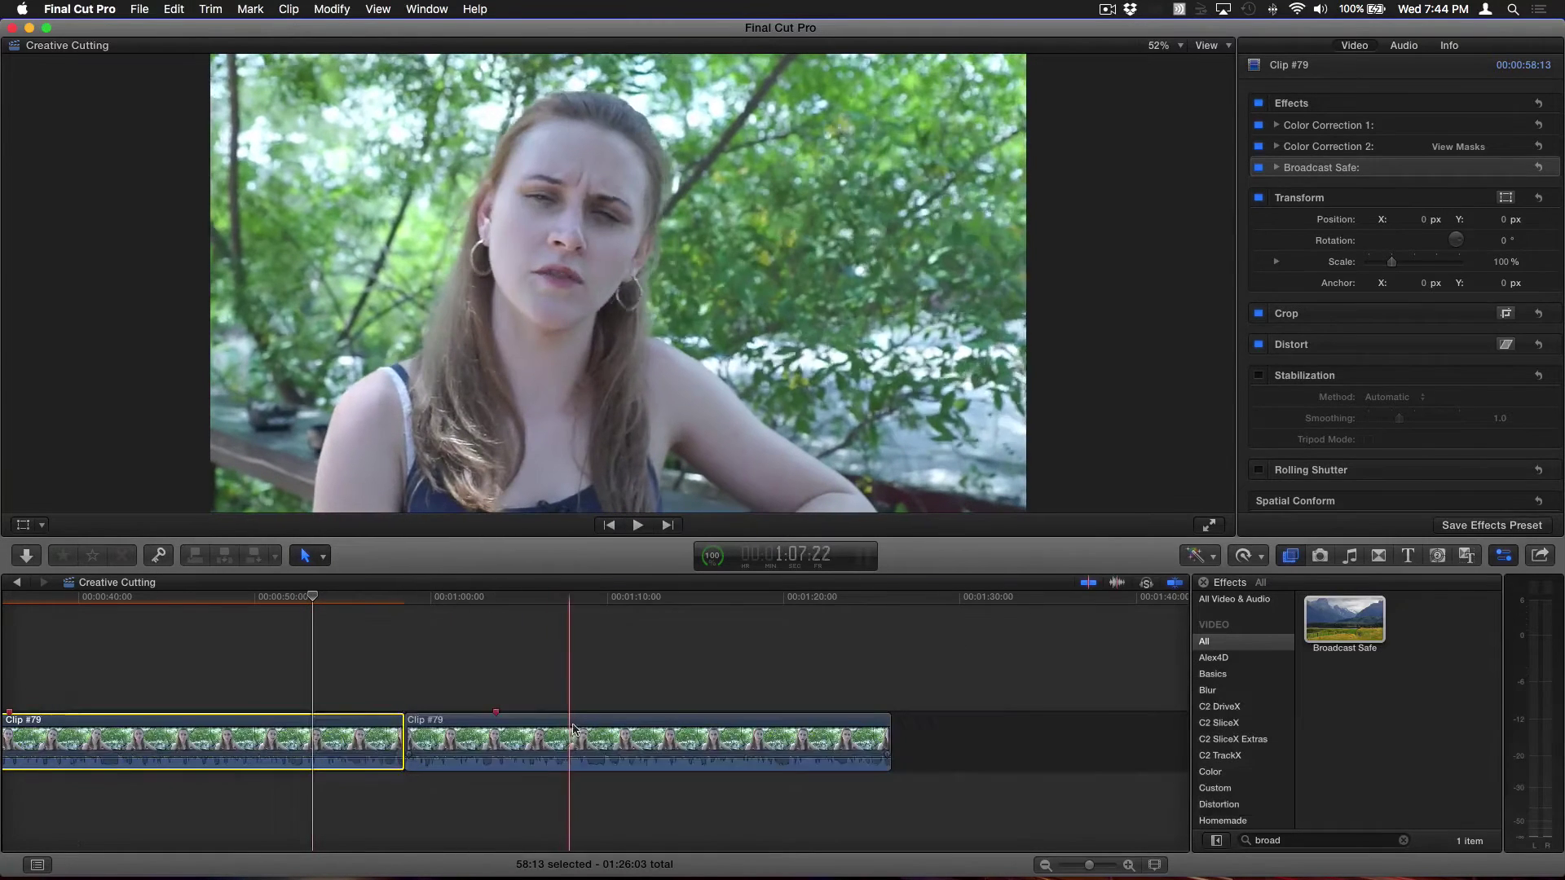
left_click(573, 728)
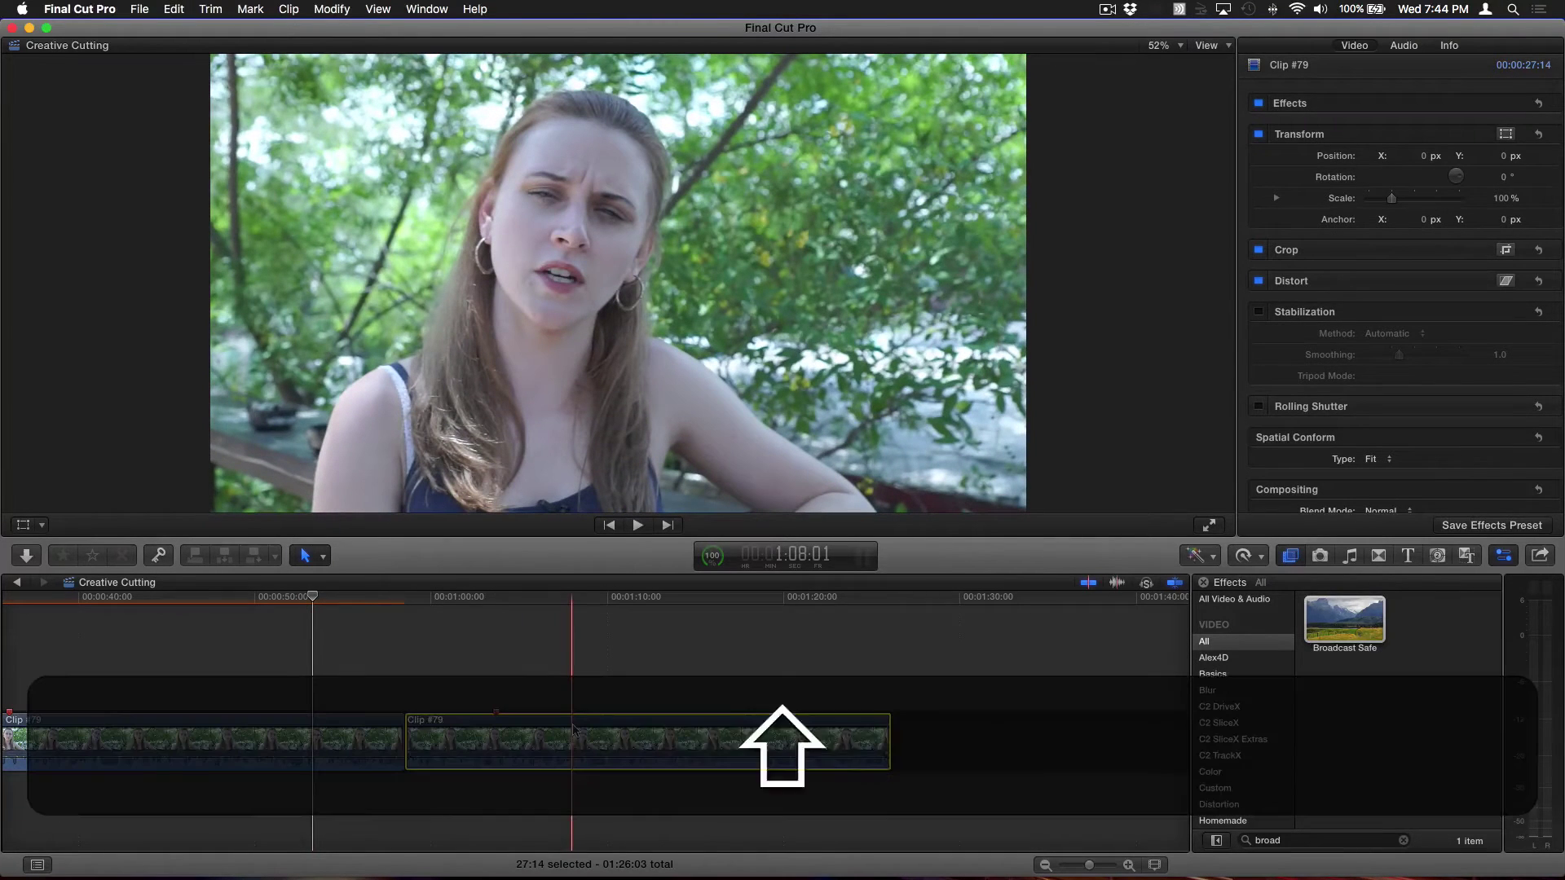
key("shift+super+v")
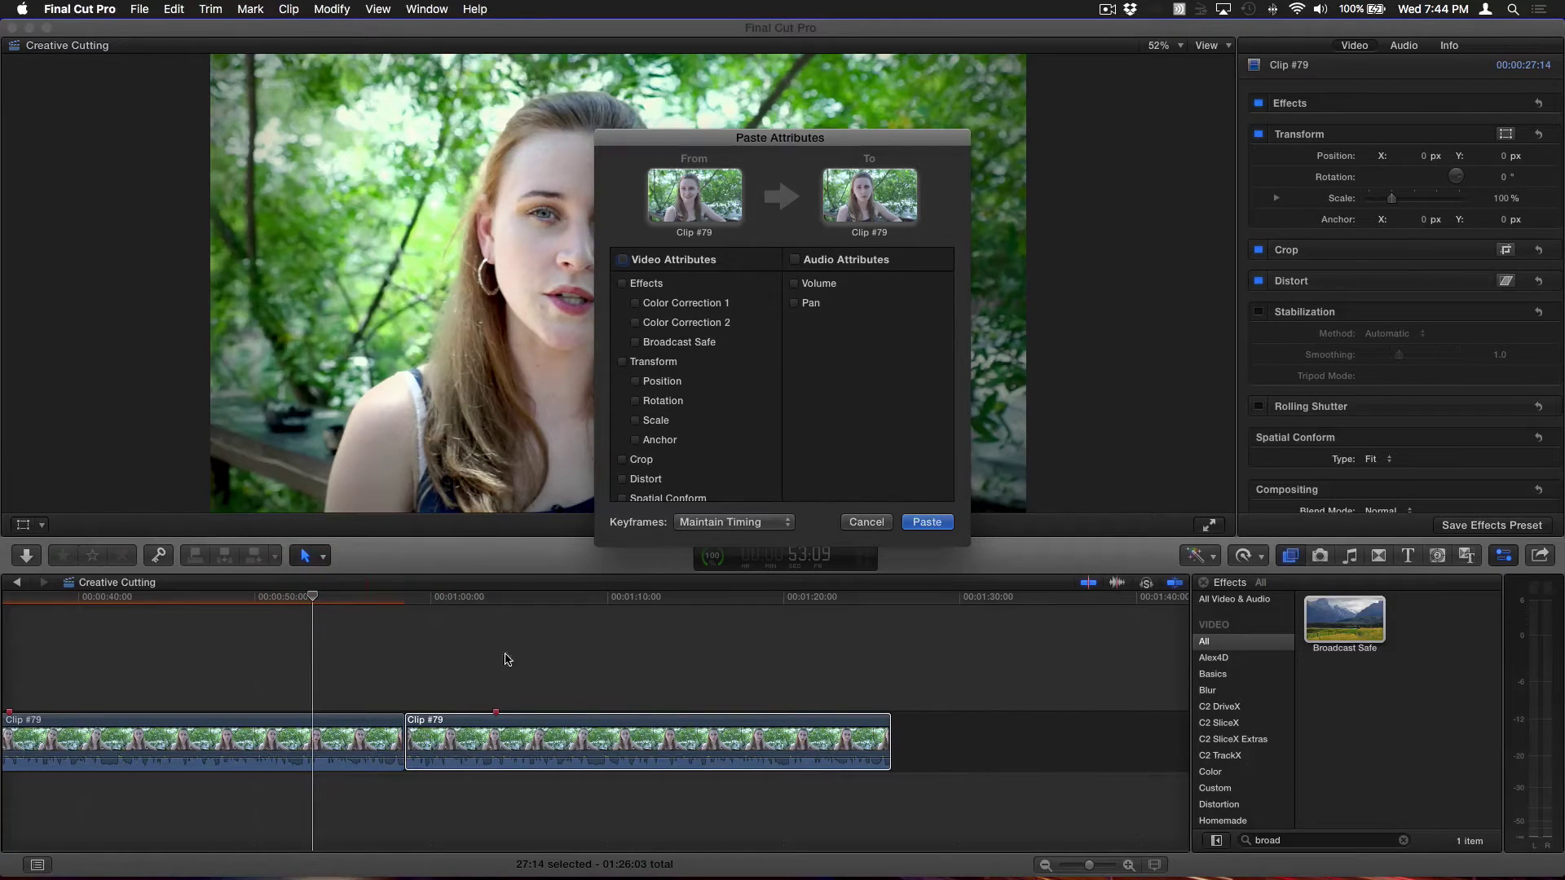
left_click(872, 522)
left_click(531, 593)
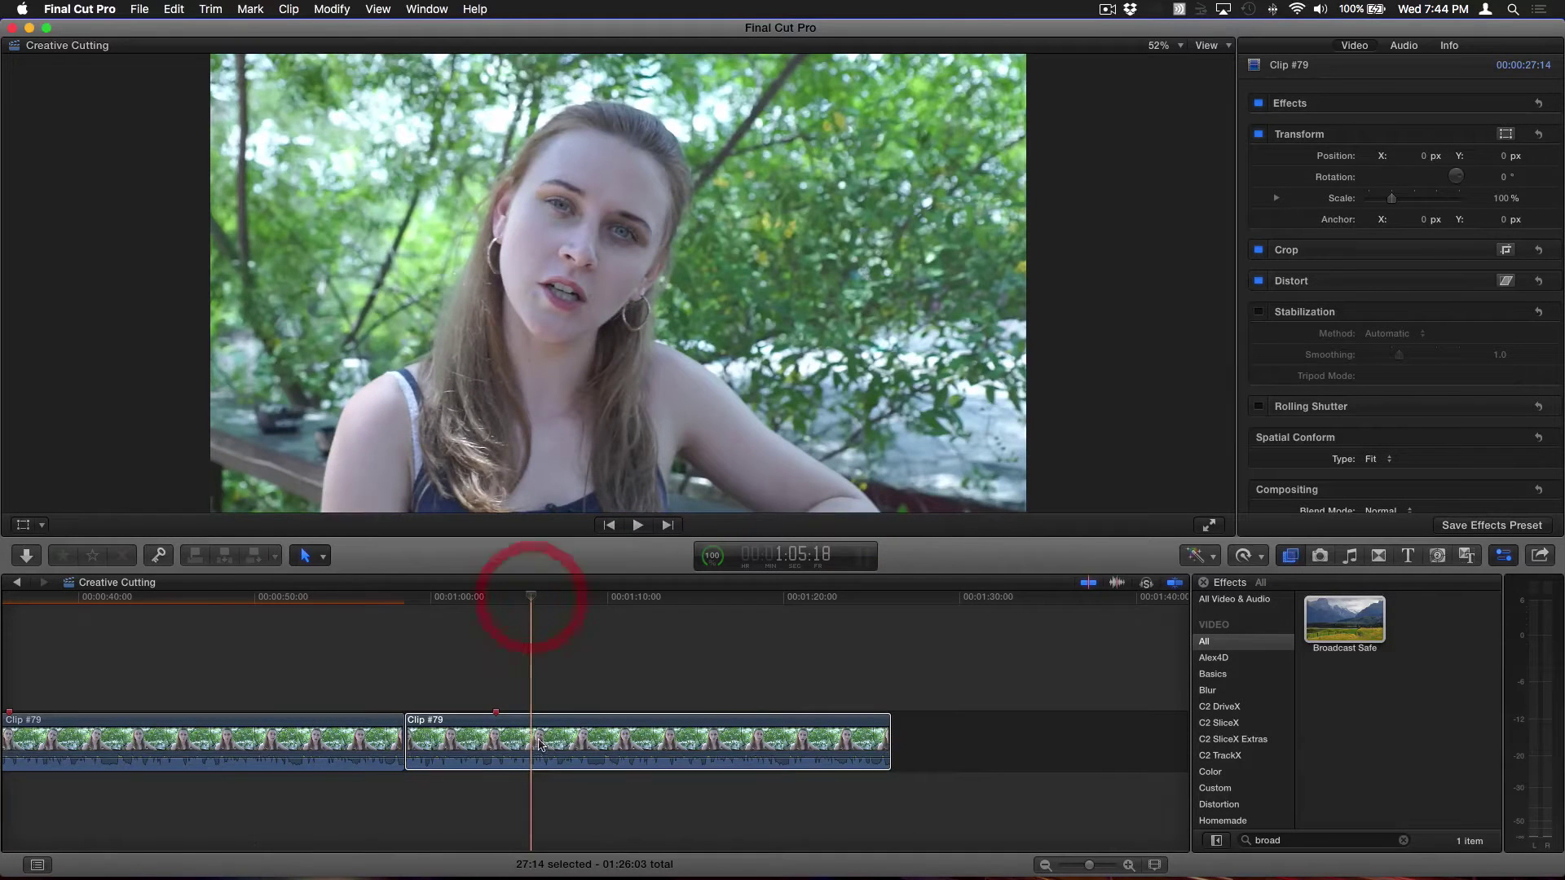
Paste only the Effects attributes onto the second Clip #79 via Paste Attributes.
key("shift+super+v")
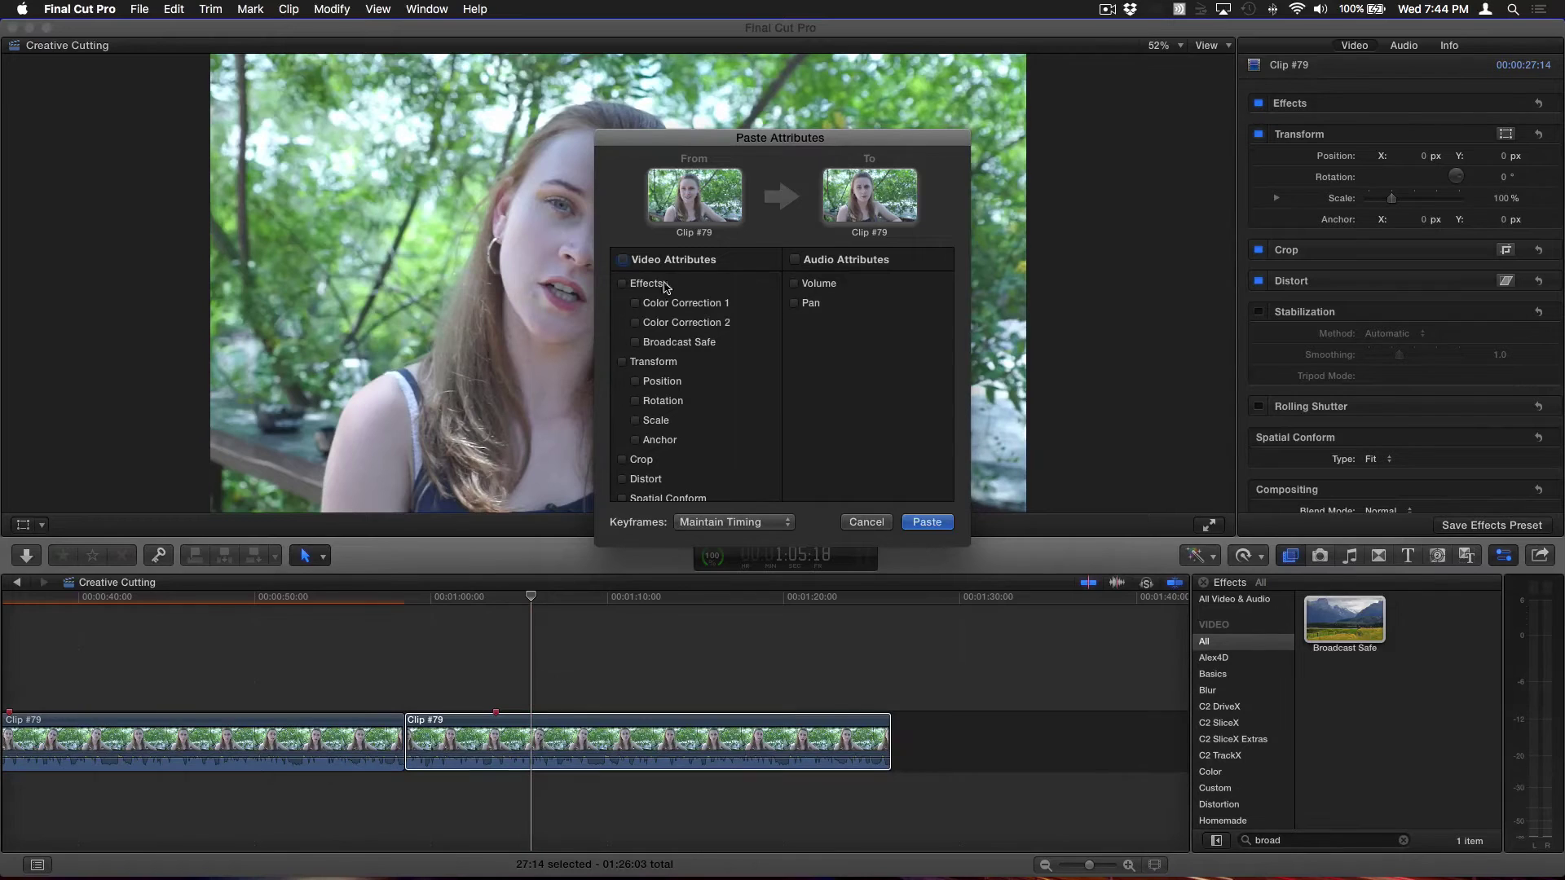
left_click(621, 283)
scroll(652, 423, "down", 3)
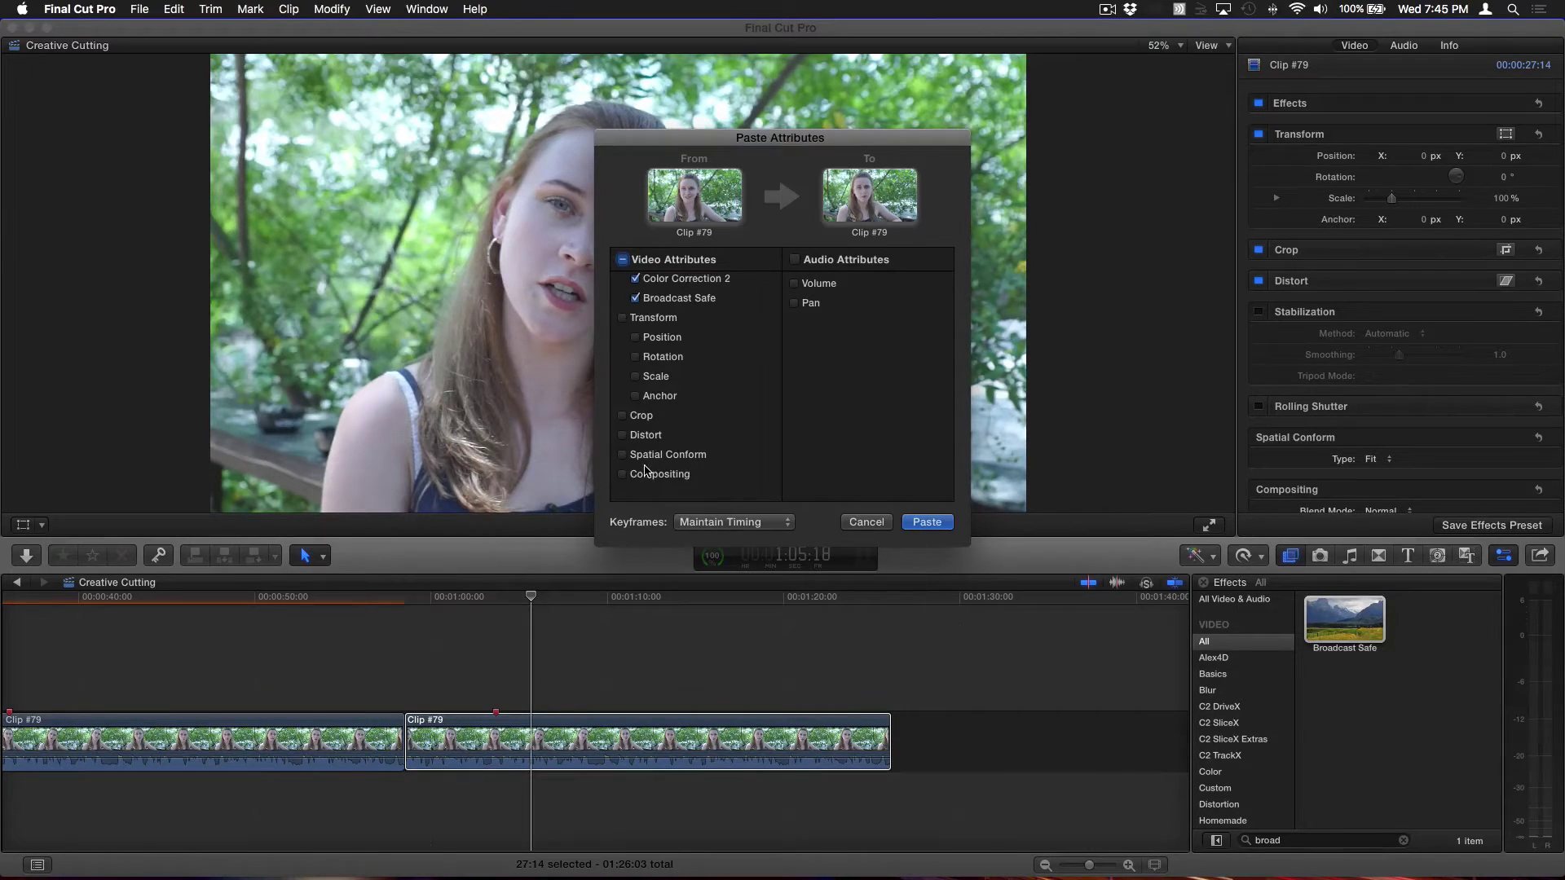
left_click(928, 523)
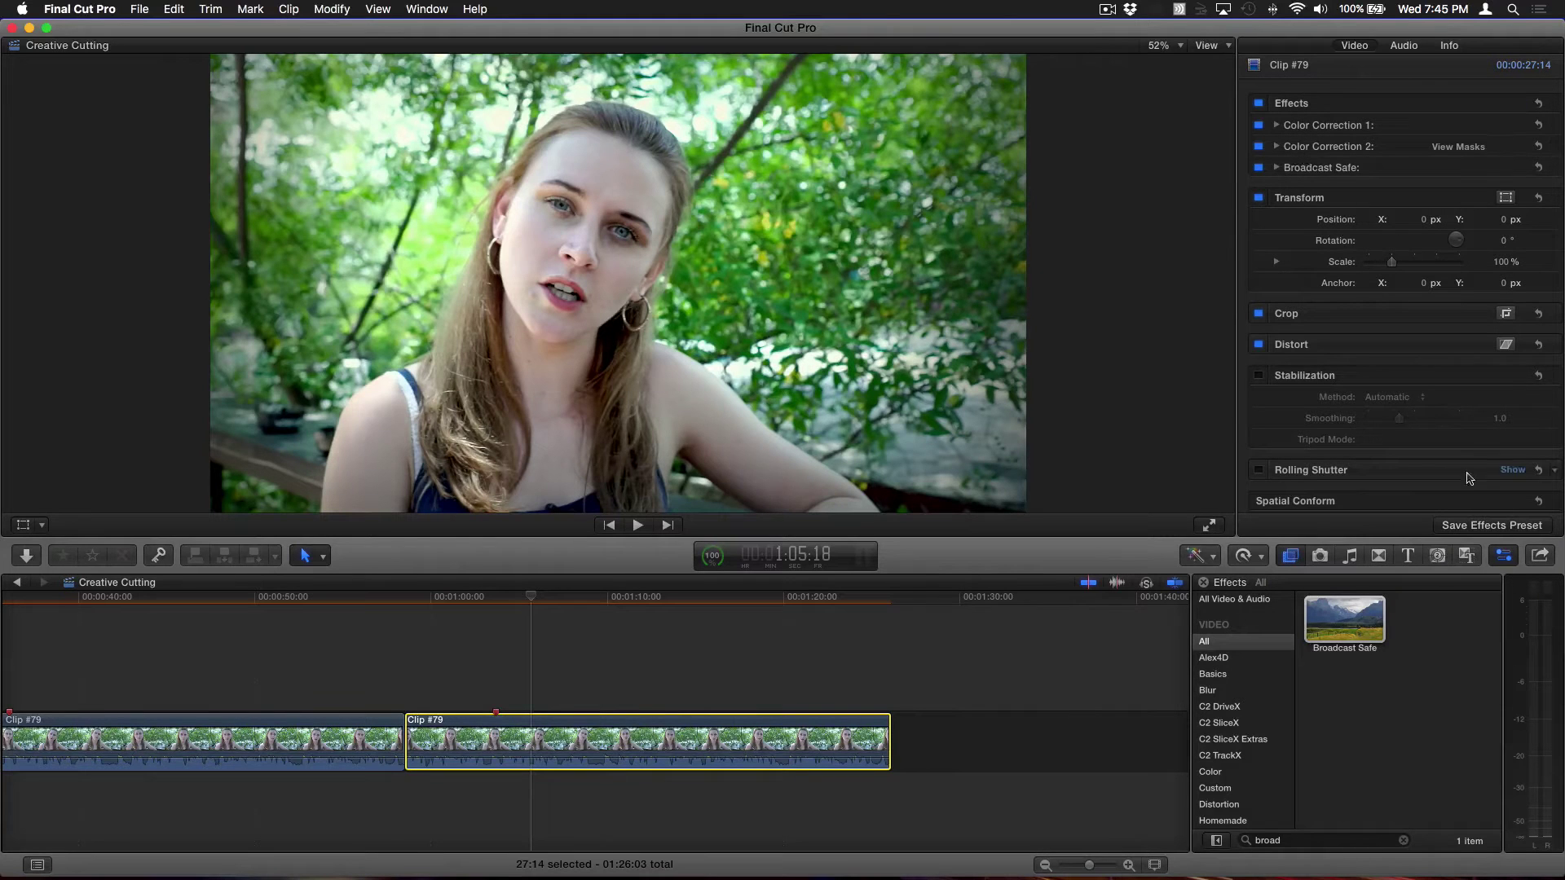
Save the clip's two color corrections and Broadcast Safe as preset 'Jons B' under Homemade.
left_click(1504, 528)
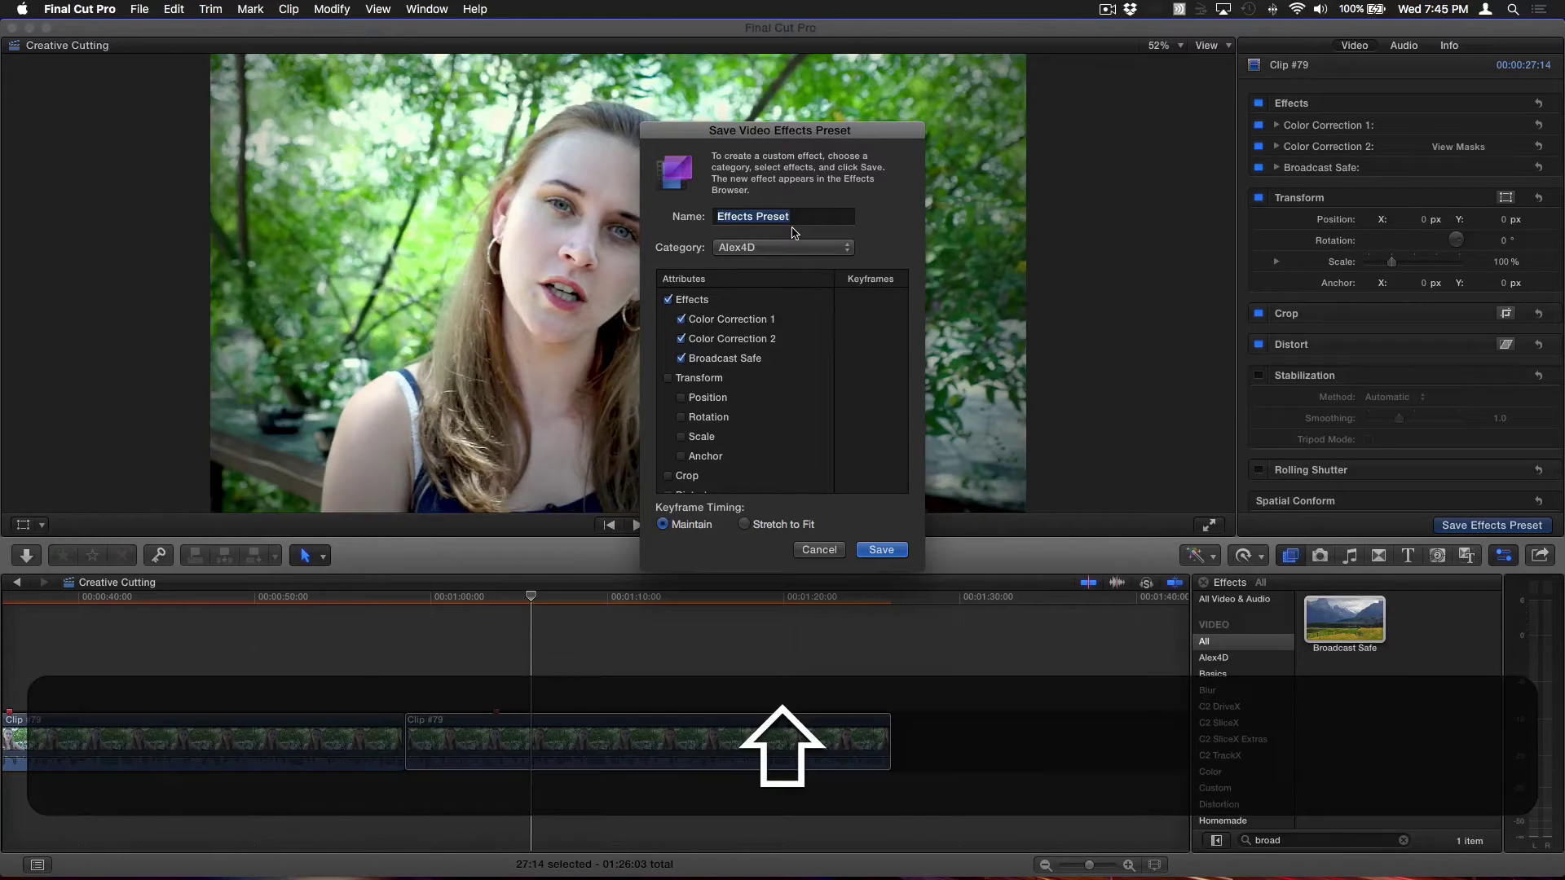
type("Jon")
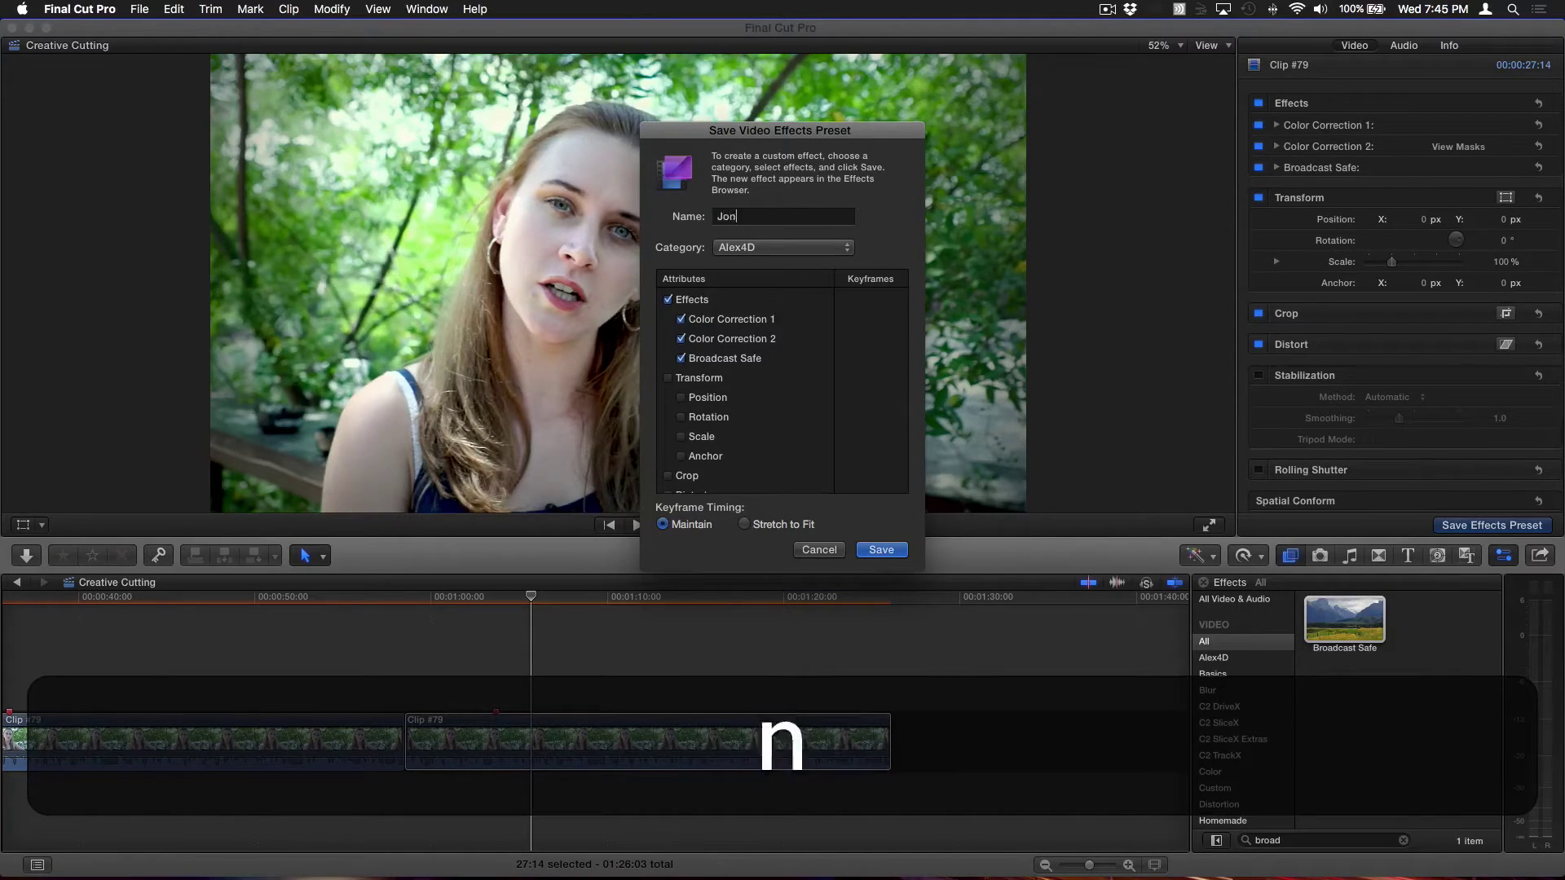
type("s Brodaca")
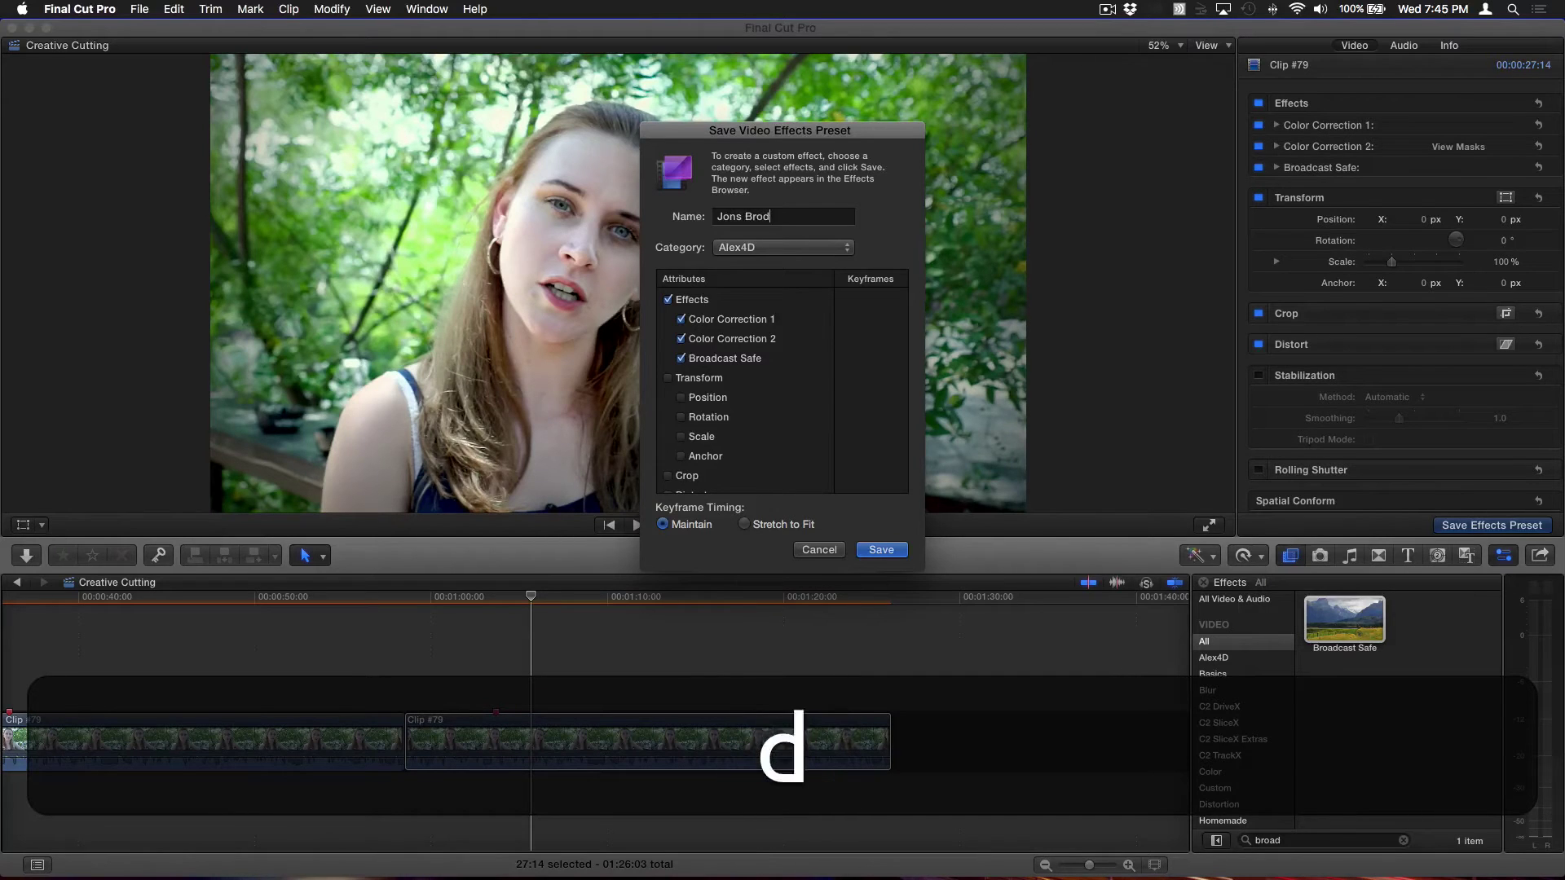
key("BackSpace")
key("BackSpace")
key("BackSpace")
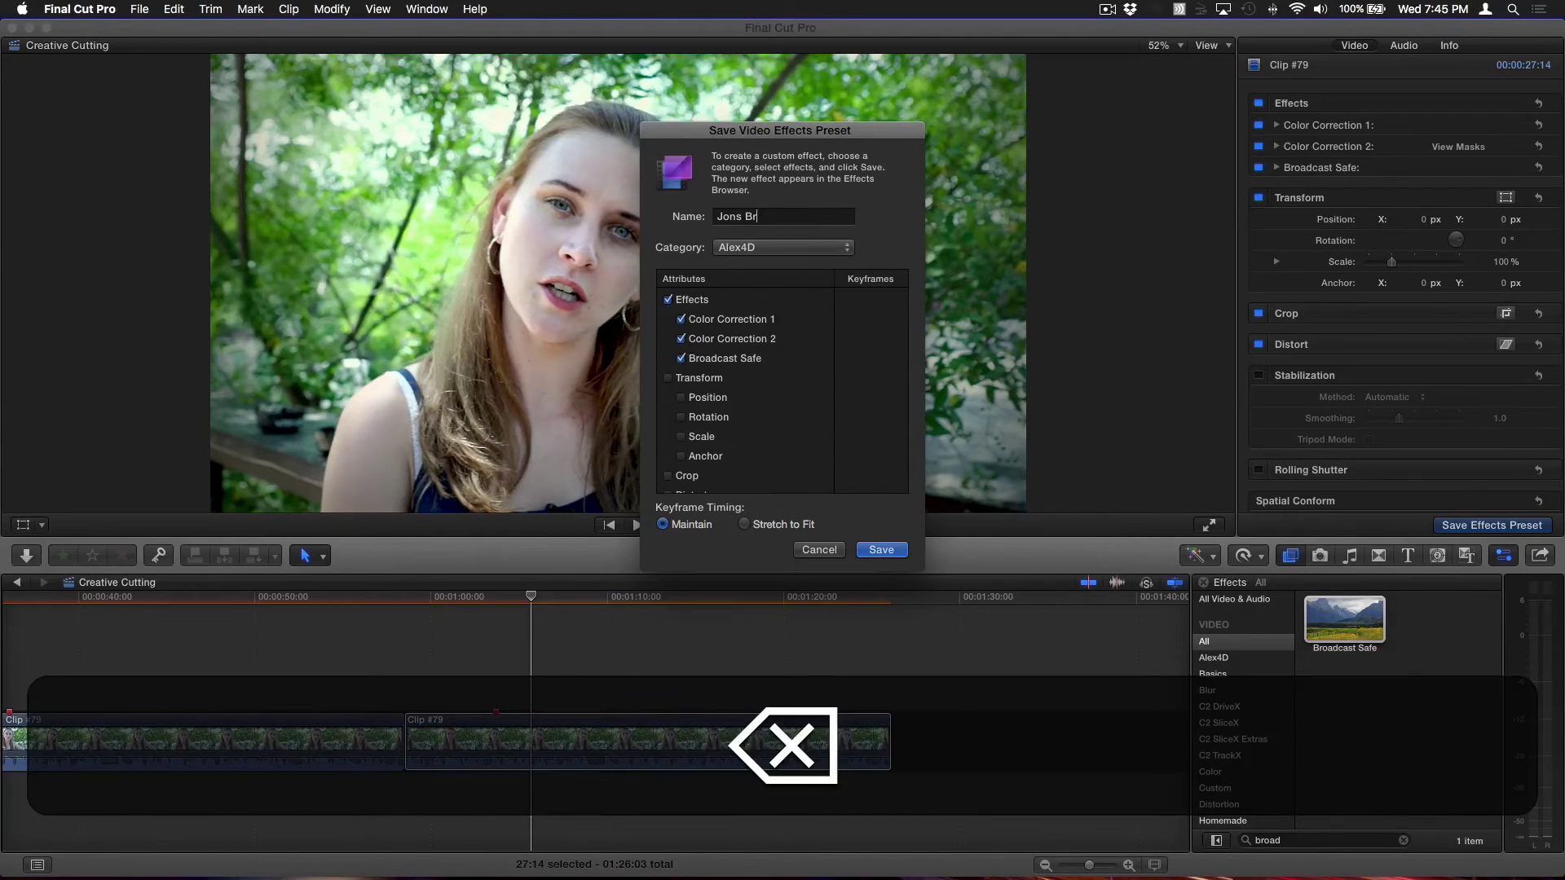
key("BackSpace")
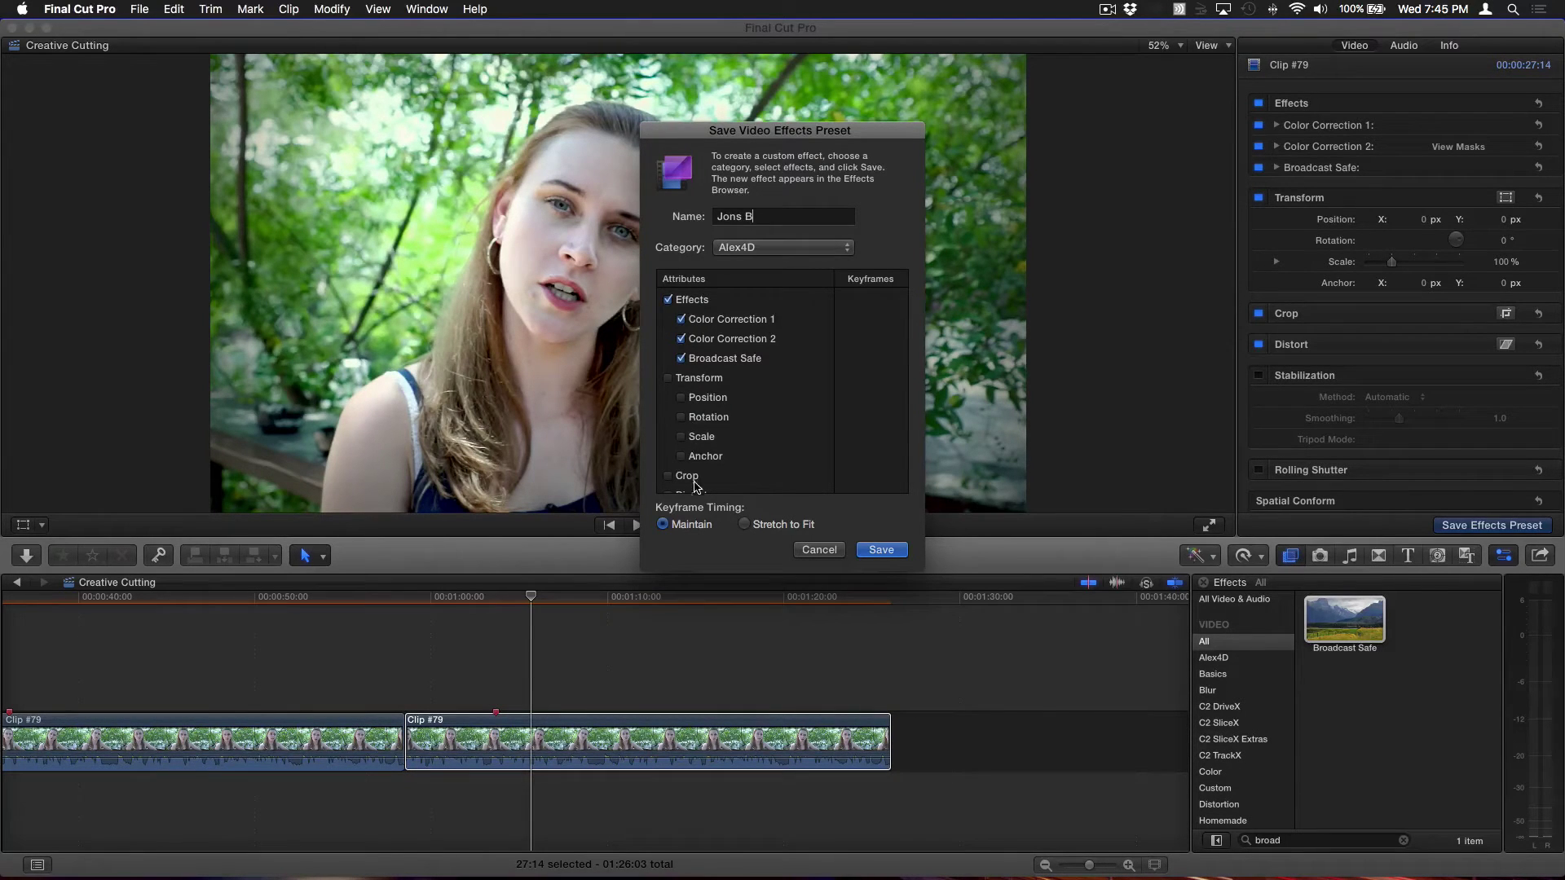
scroll(706, 386, "down", 3)
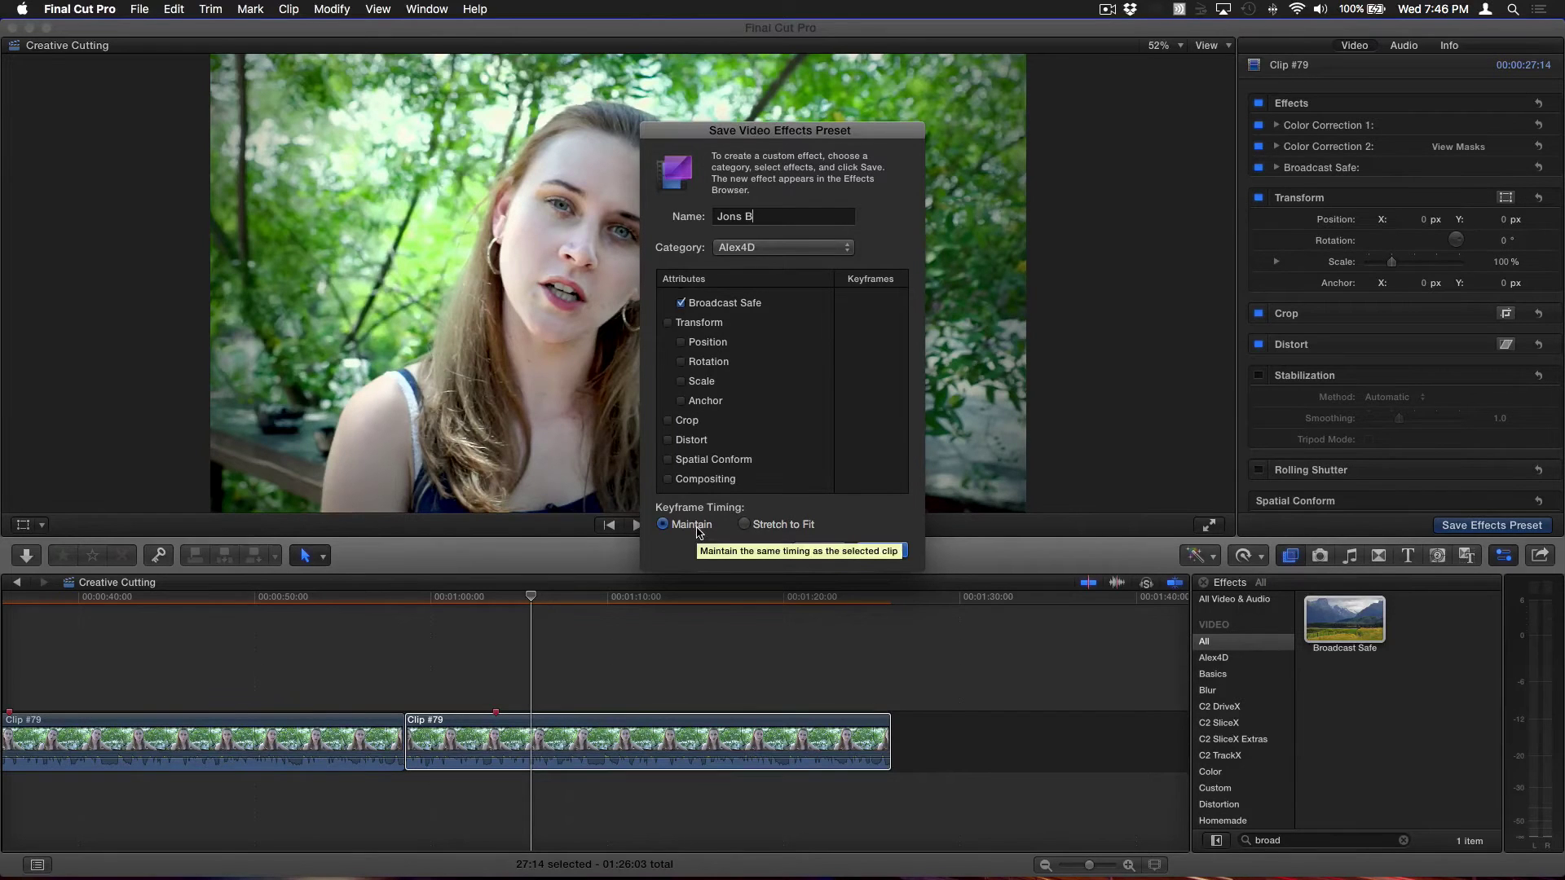
scroll(721, 387, "up", 3)
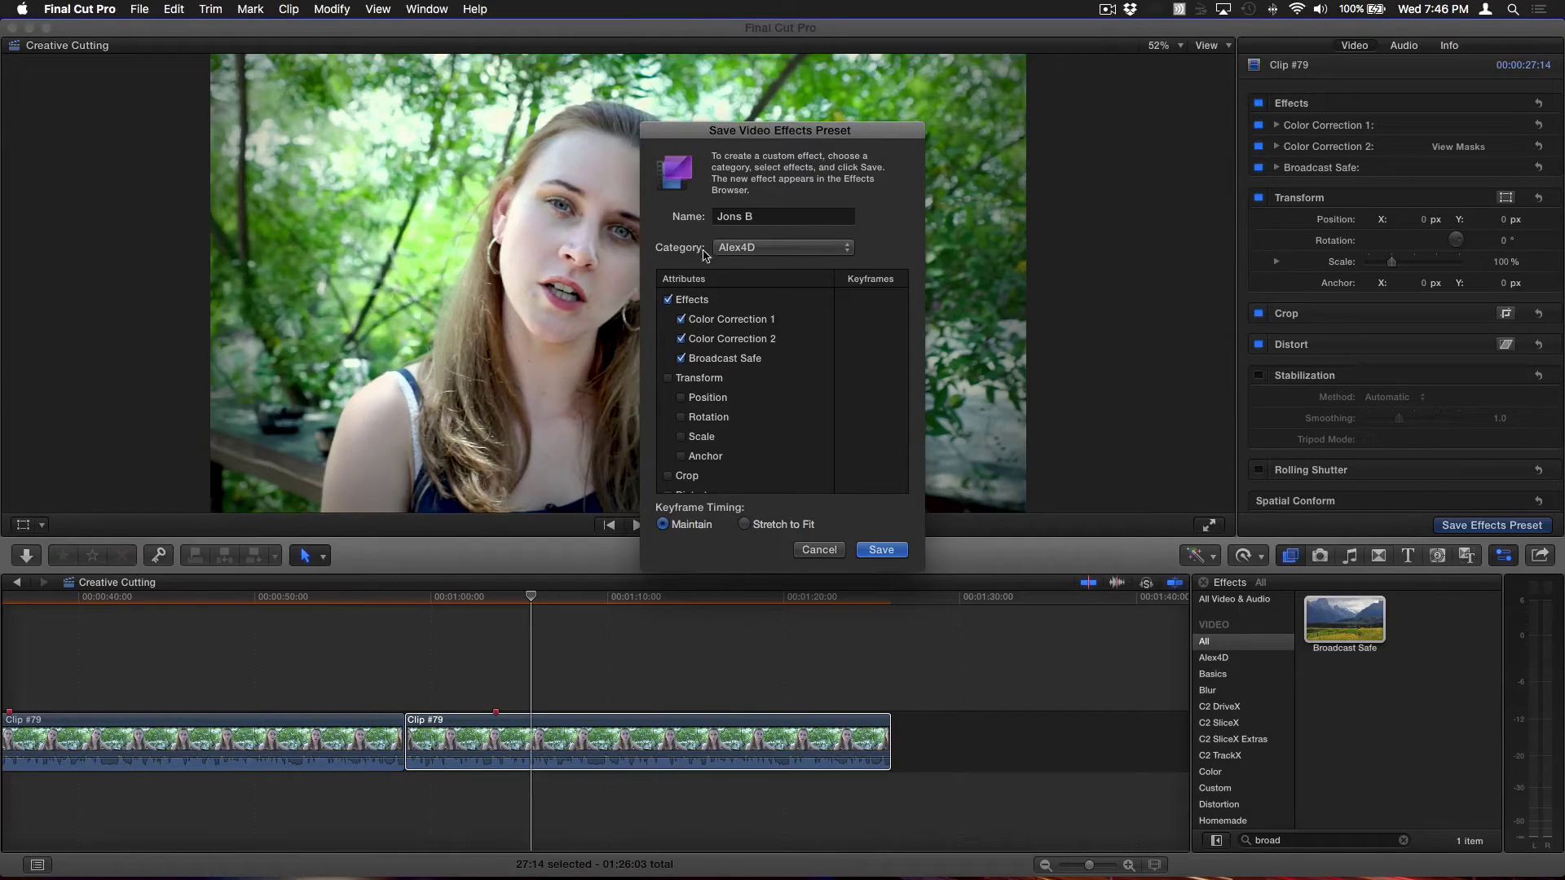
left_click(782, 248)
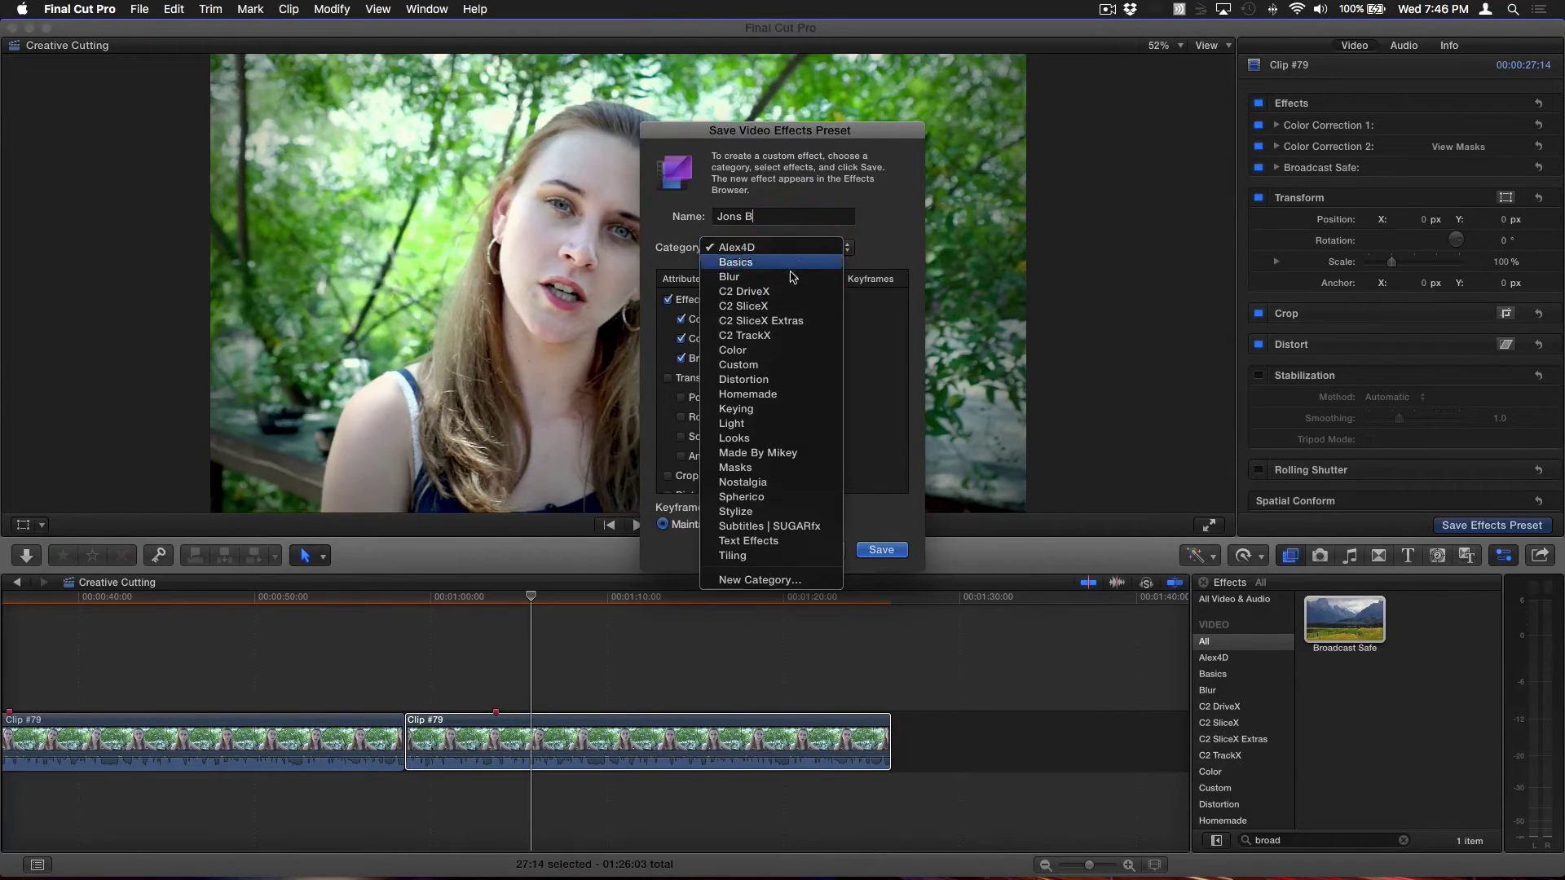
left_click(788, 395)
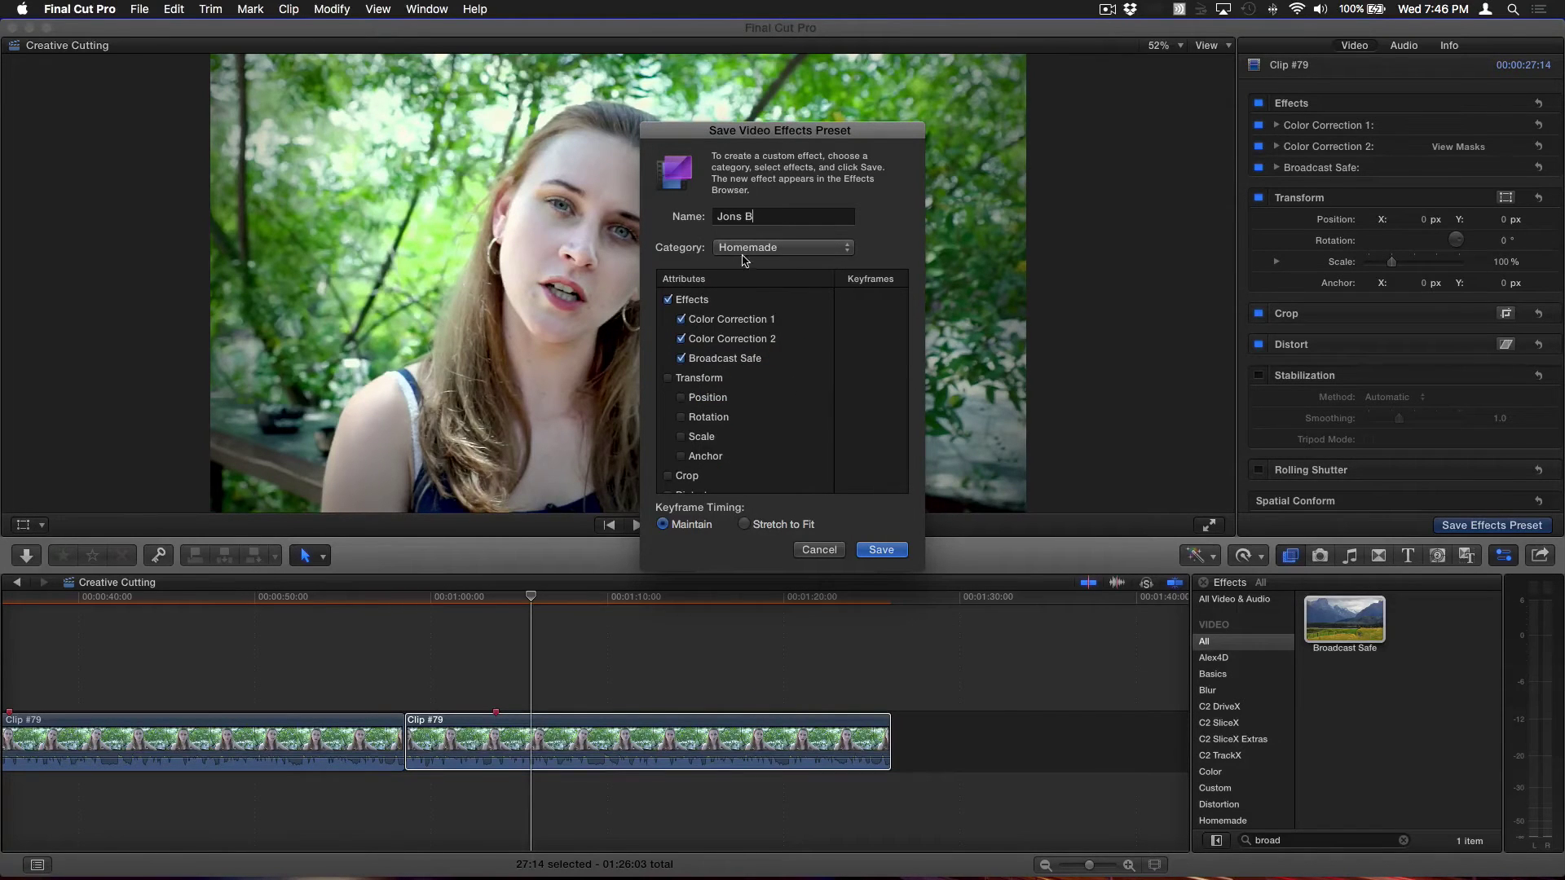
left_click(886, 550)
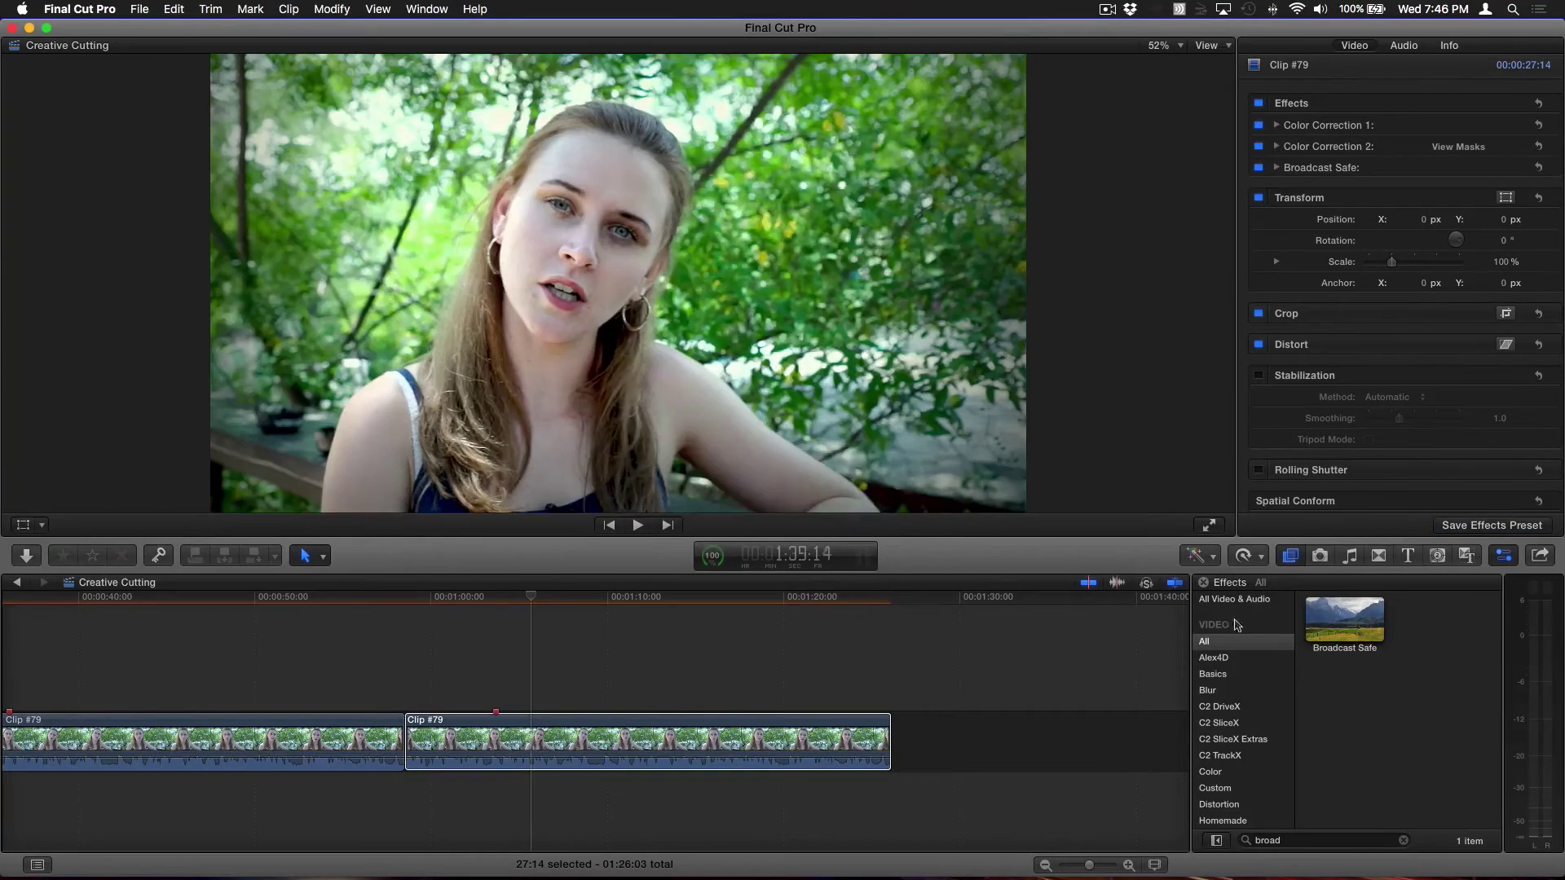
Select the second Clip #79 and list all Homemade presets with the search cleared.
left_click(1291, 561)
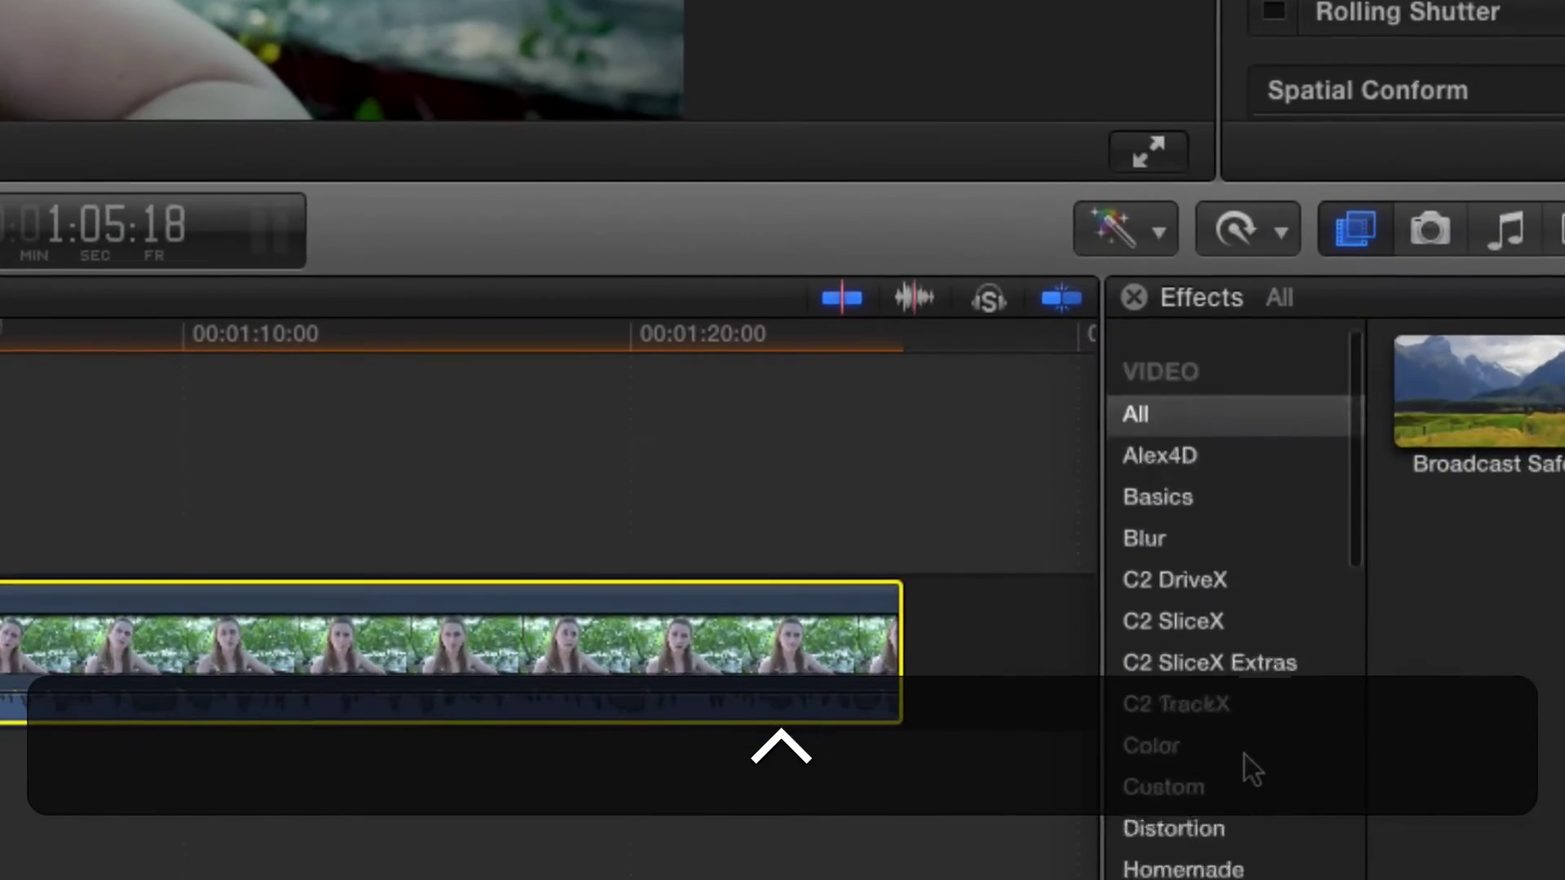
scroll(1247, 768, "down", 3)
left_click(1210, 719)
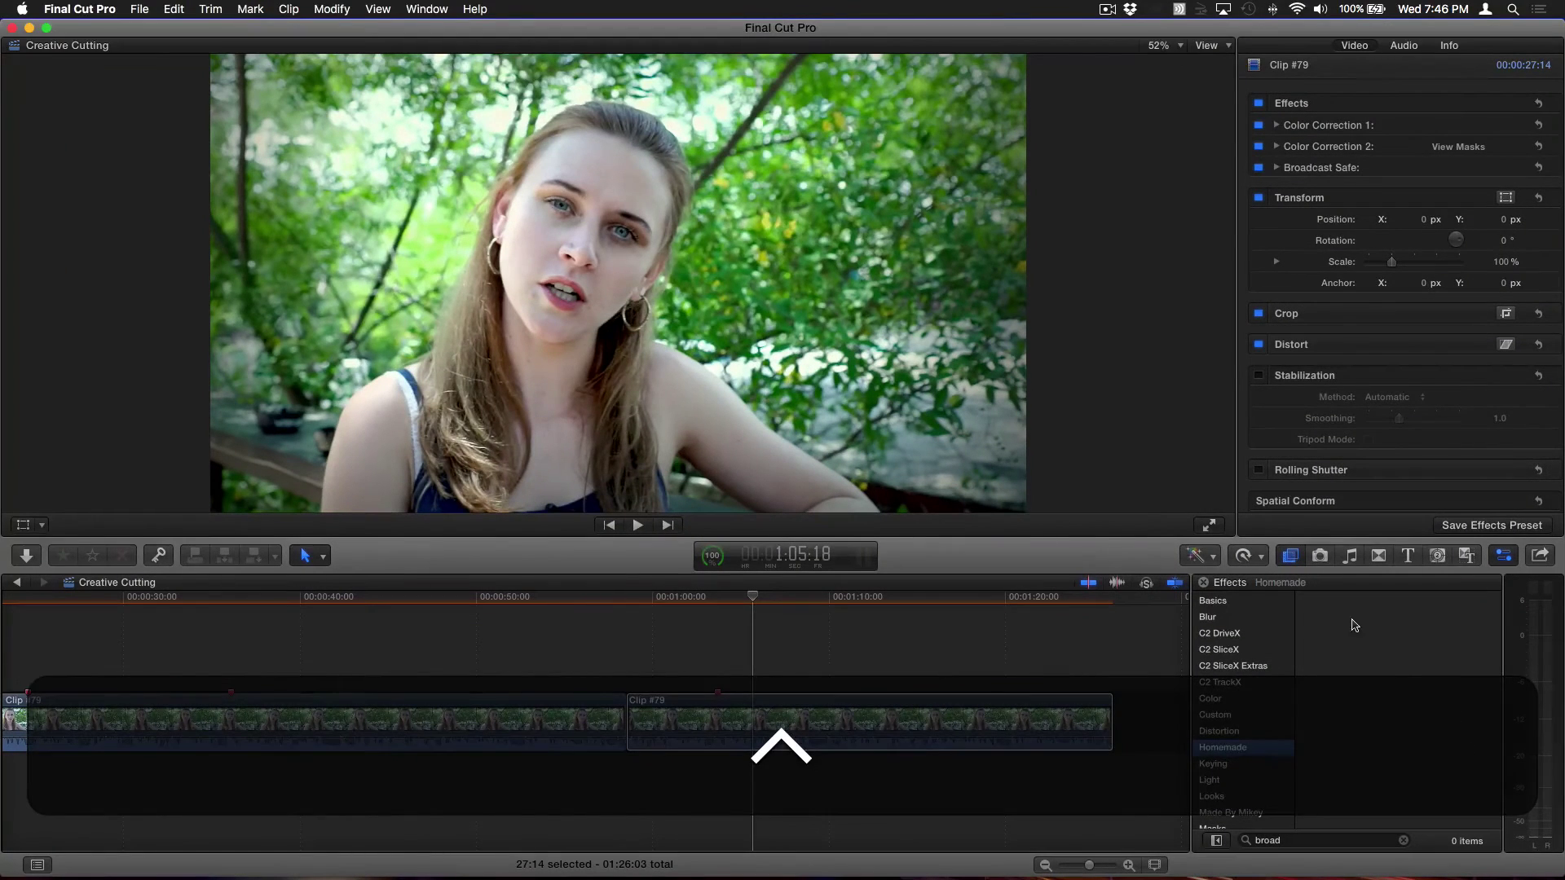
left_click(1209, 763)
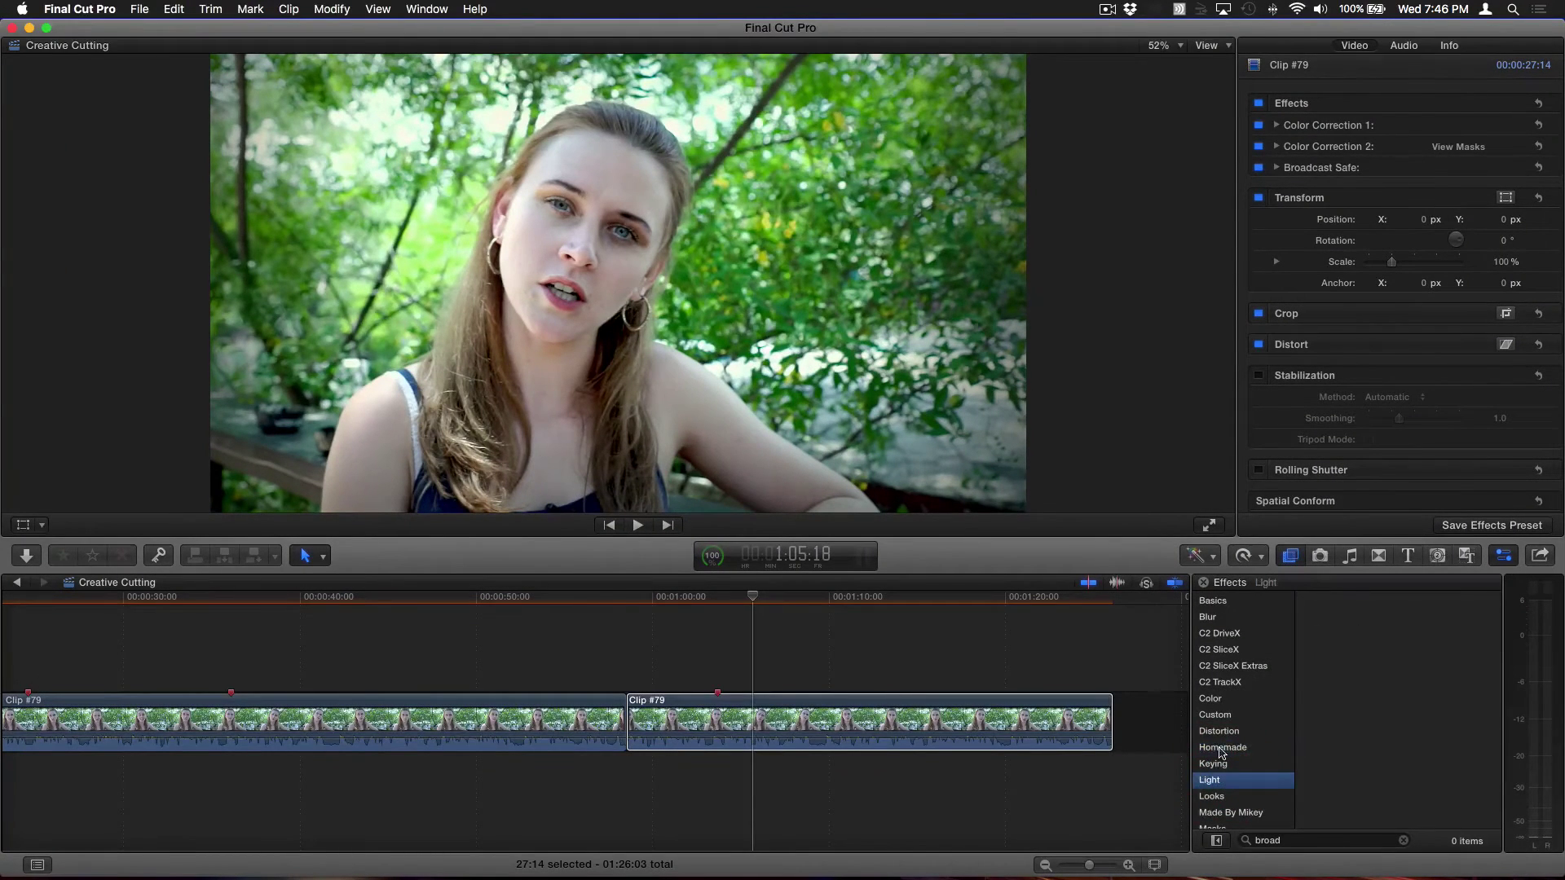
left_click(1222, 749)
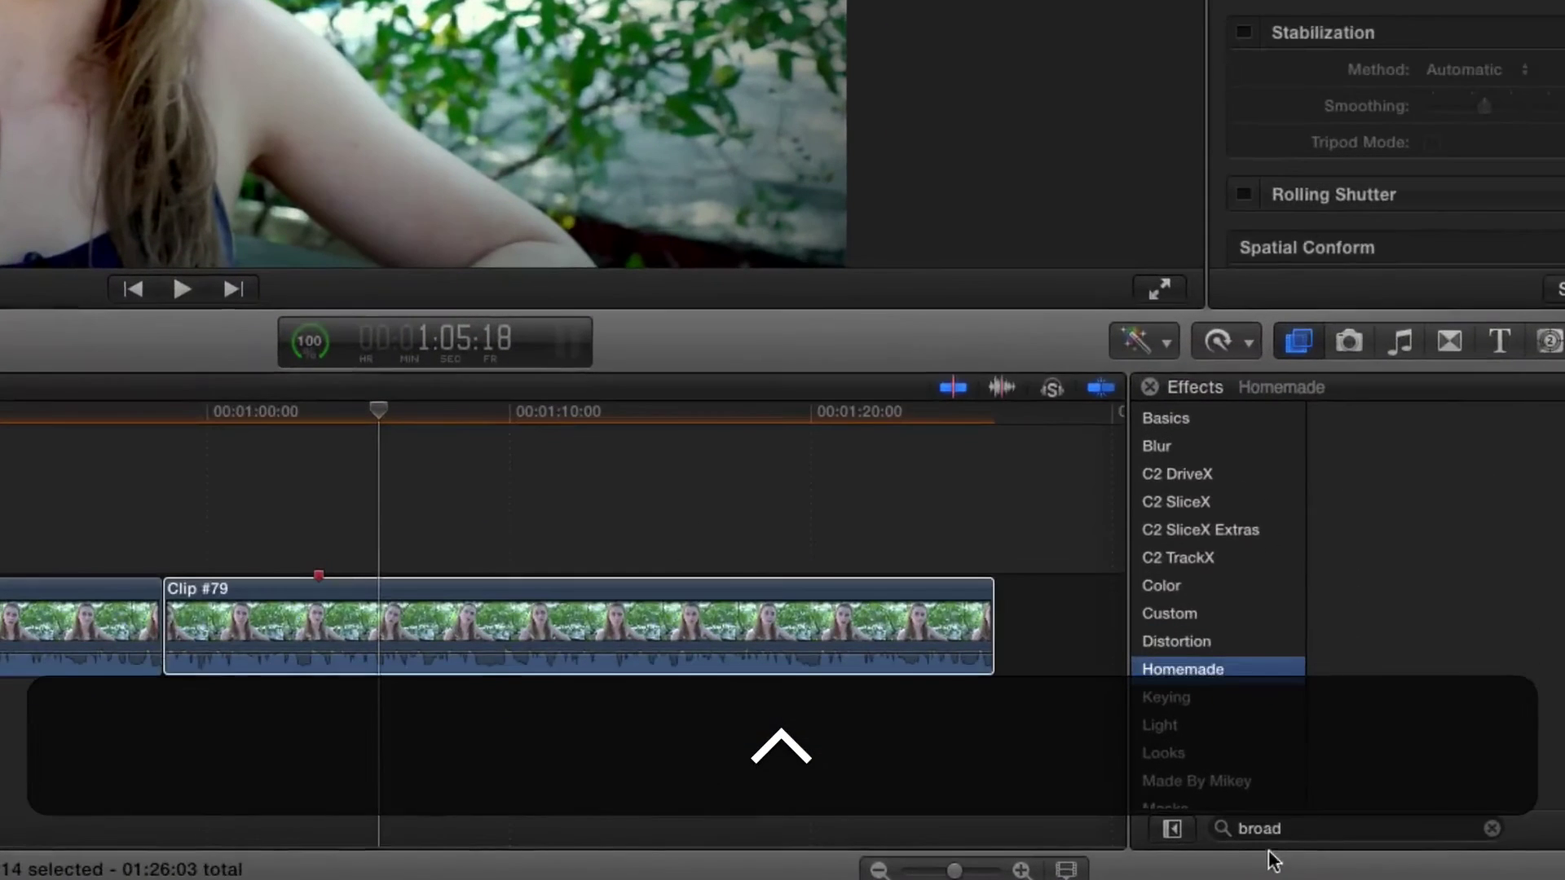
left_click(1491, 828)
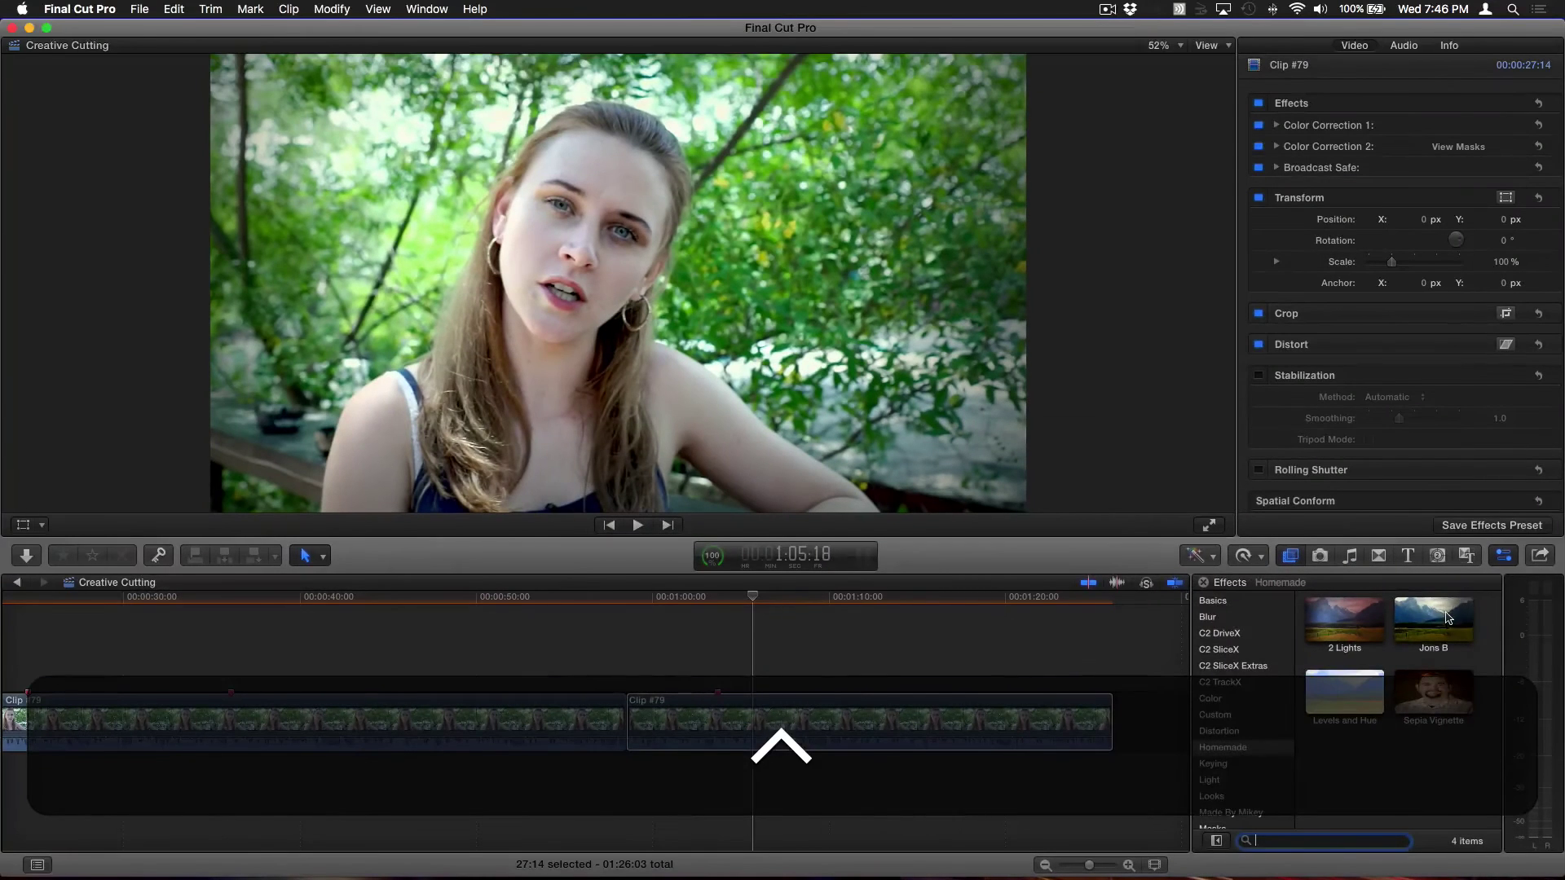
Drag the Jons B preset onto the timeline clip, then reselect it in the browser.
left_click(1447, 617)
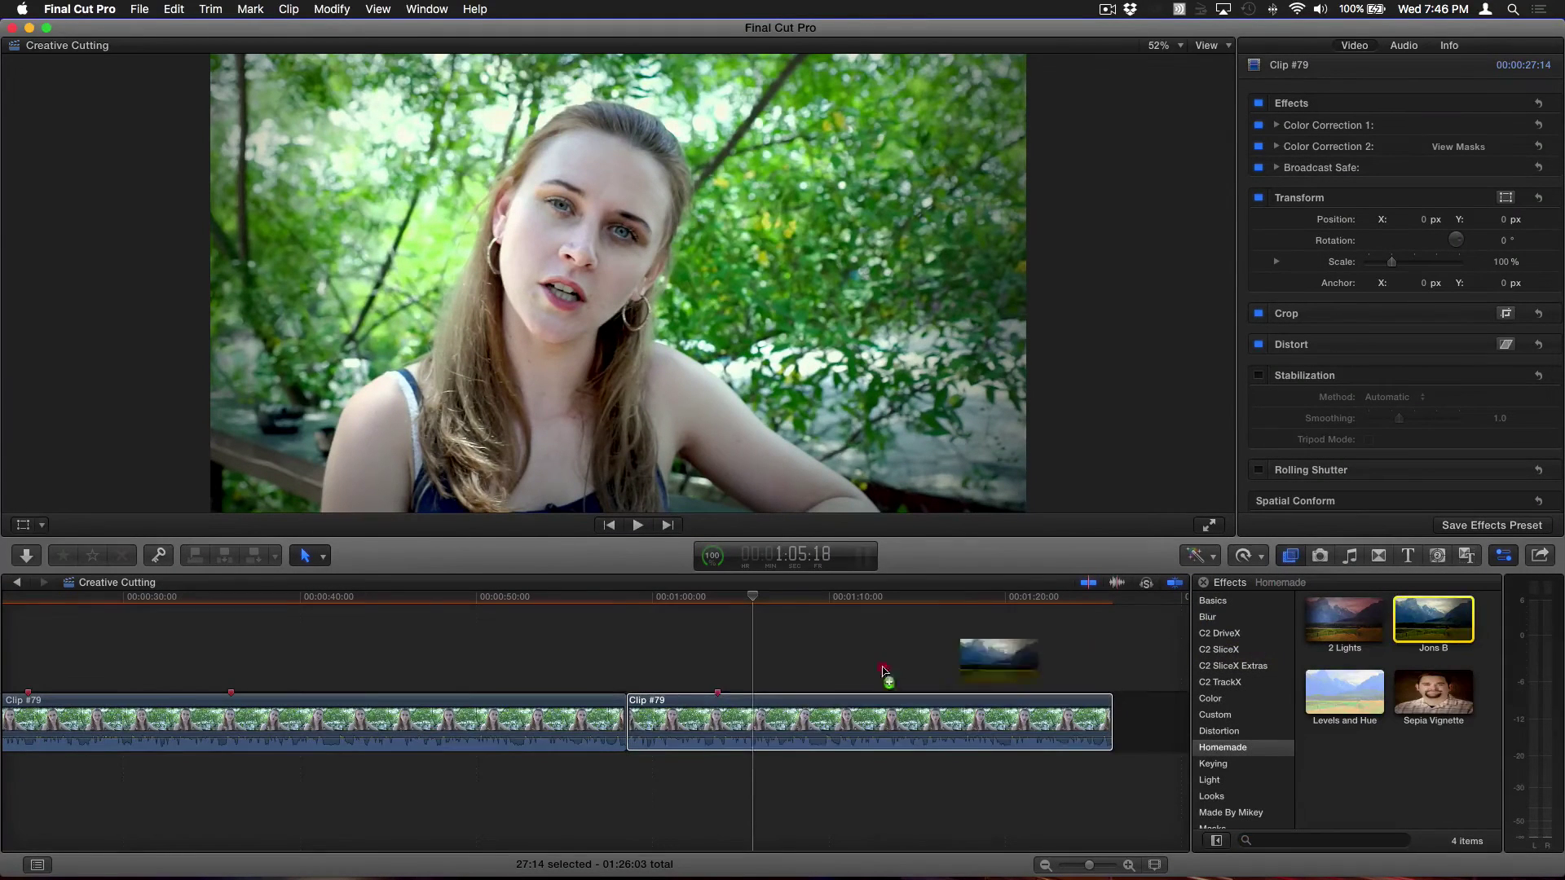
left_click_drag(883, 671, 750, 729)
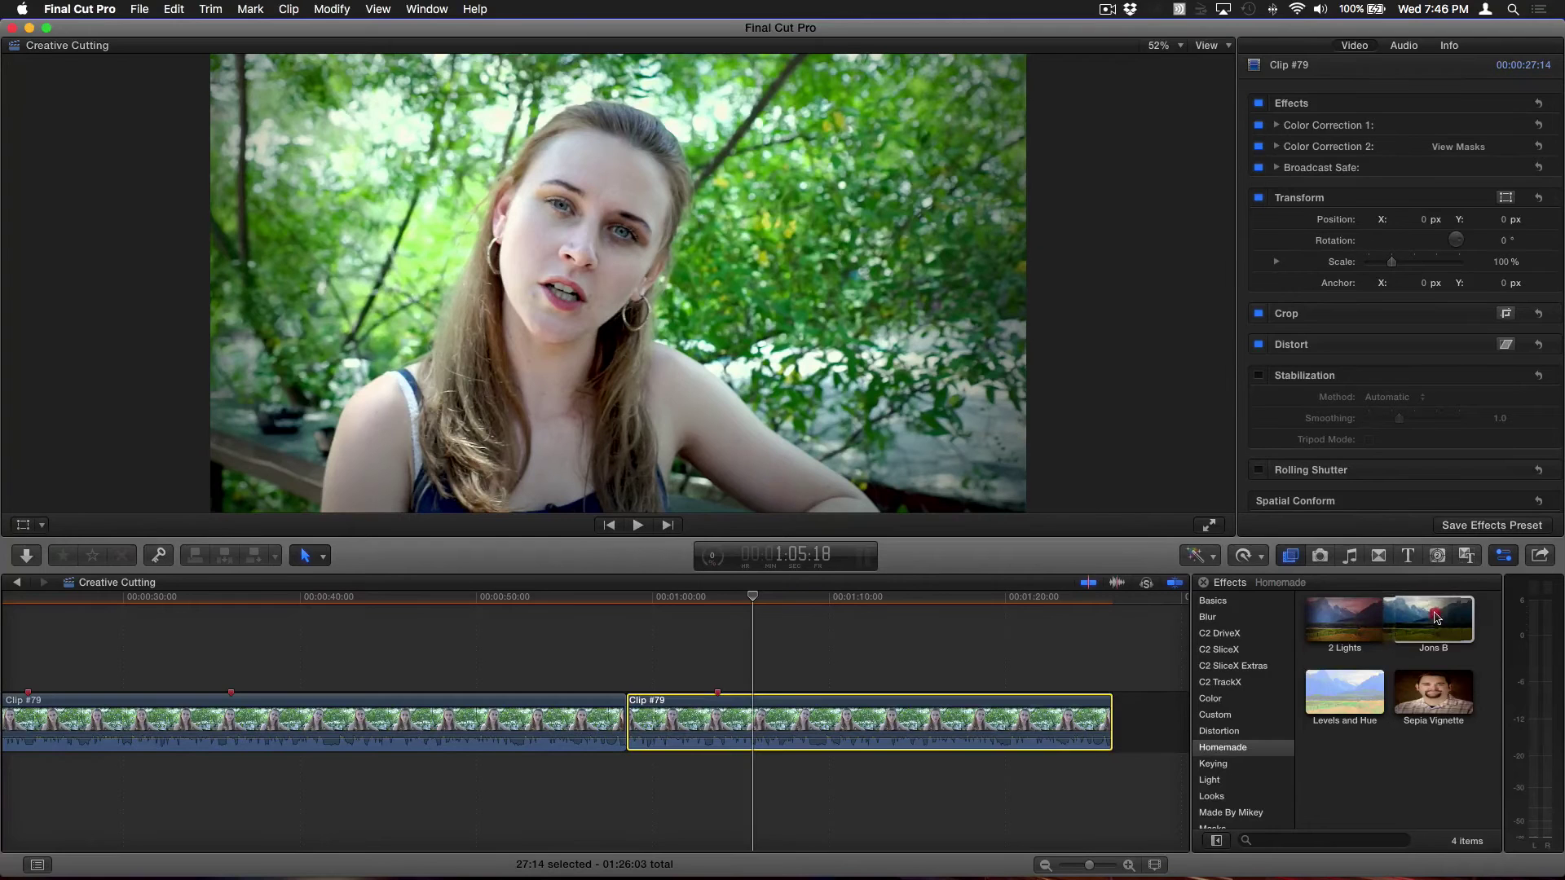
left_click(498, 666)
left_click(495, 667)
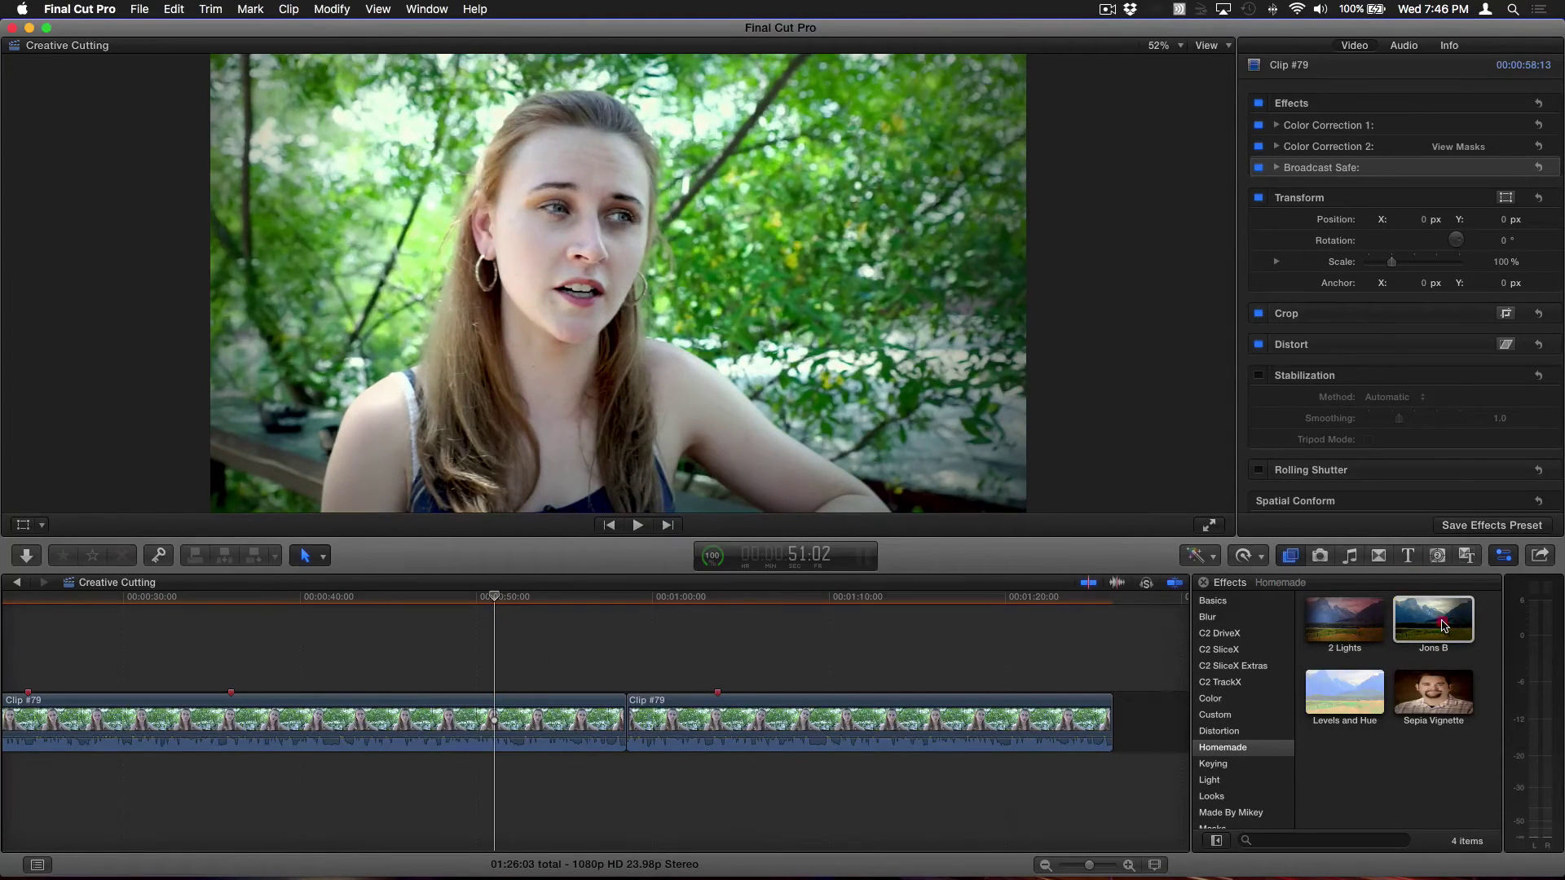
left_click(1444, 626)
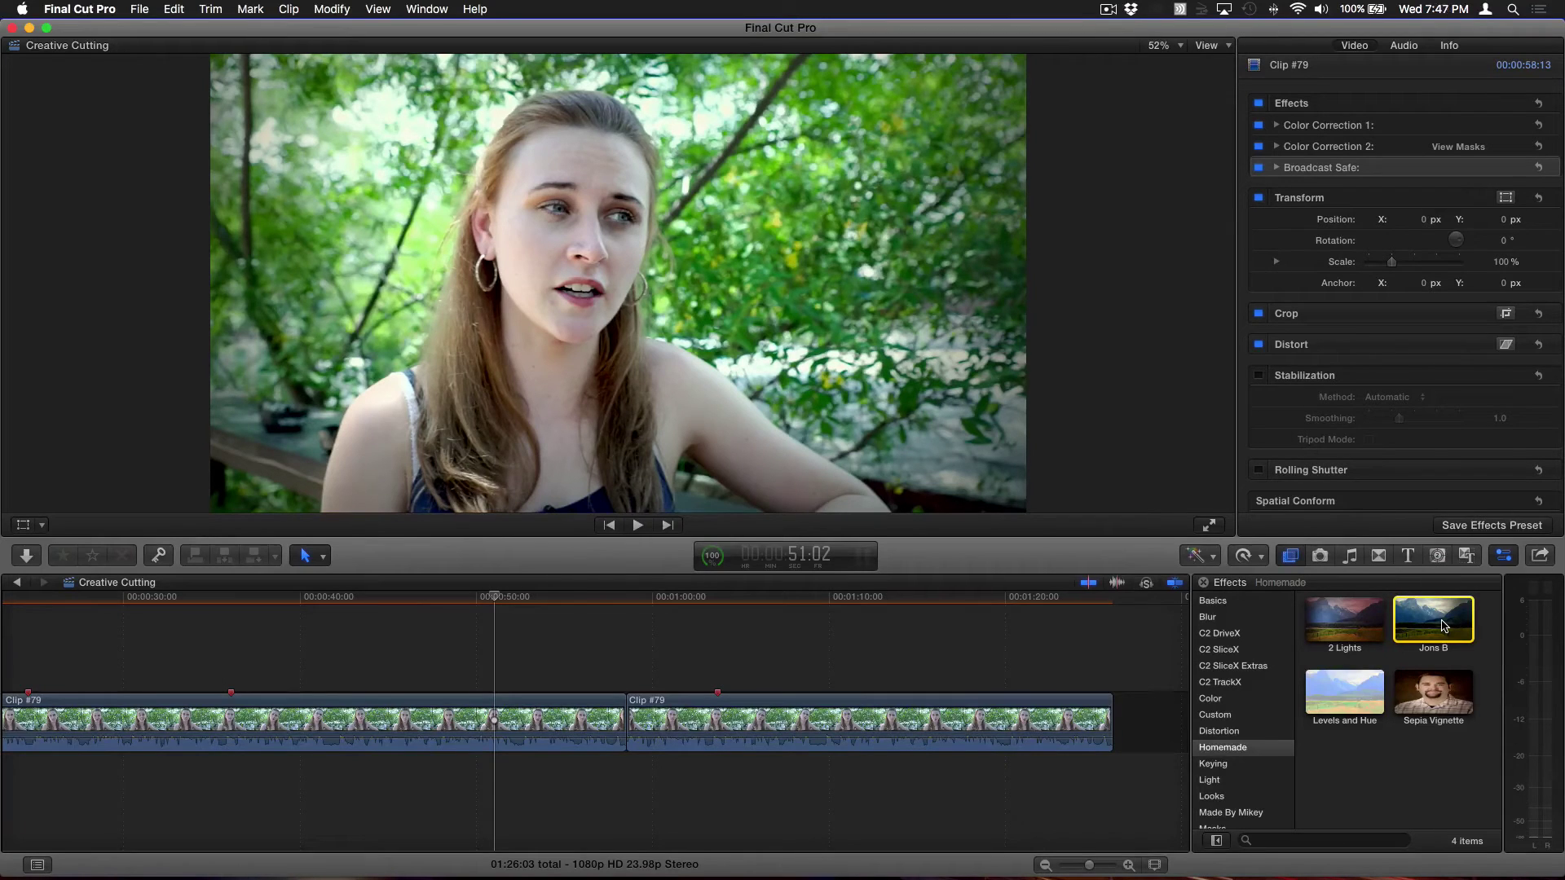
Make Jons B the default video effect and reveal the second Clip #79's library source.
right_click(1443, 626)
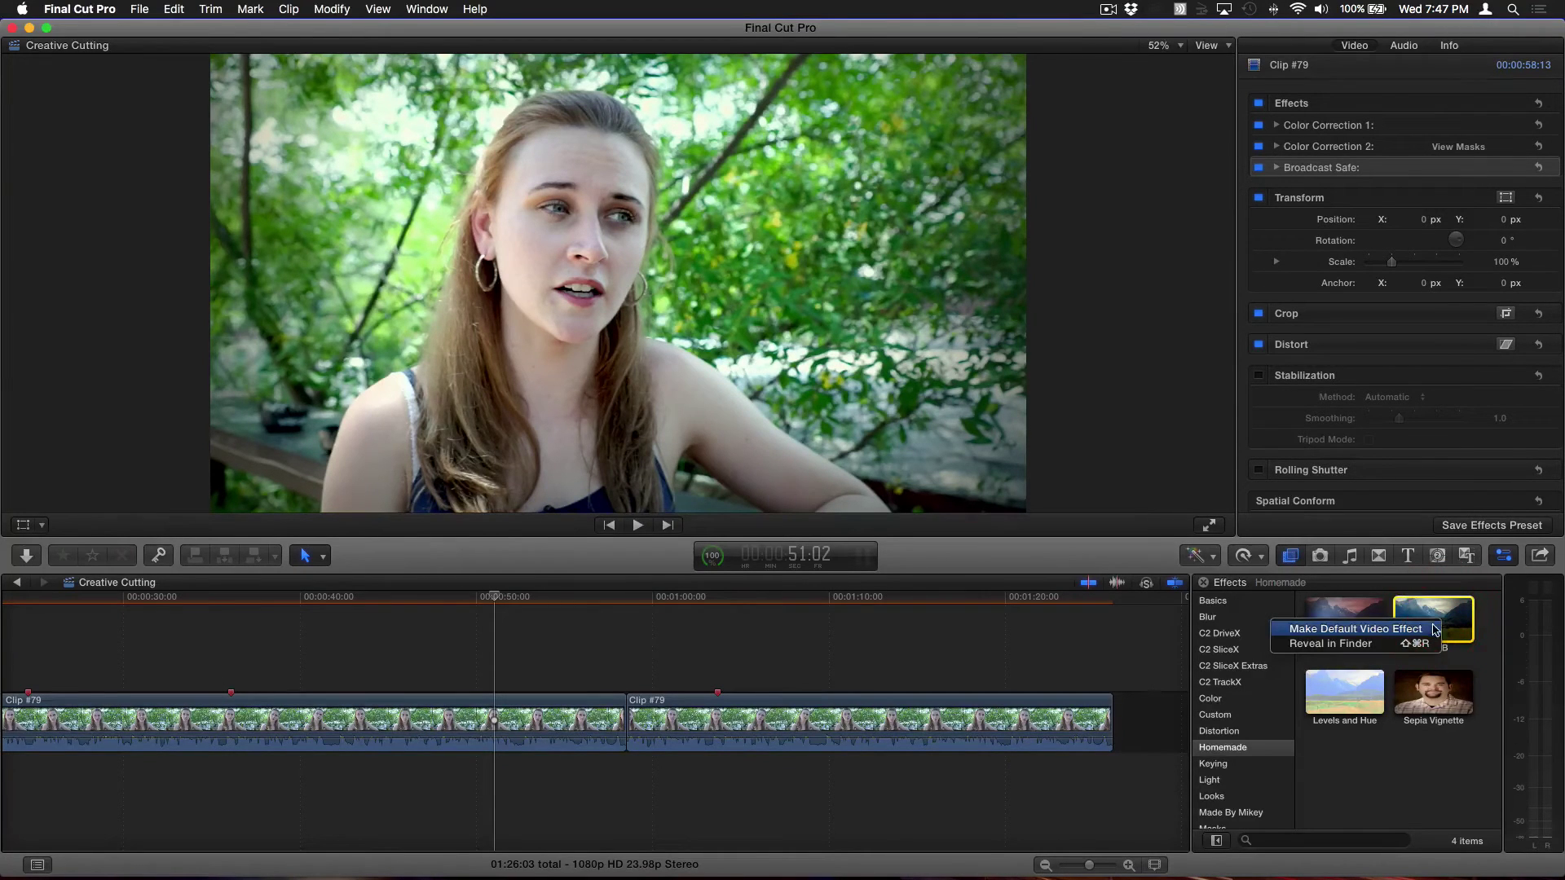
left_click(1334, 634)
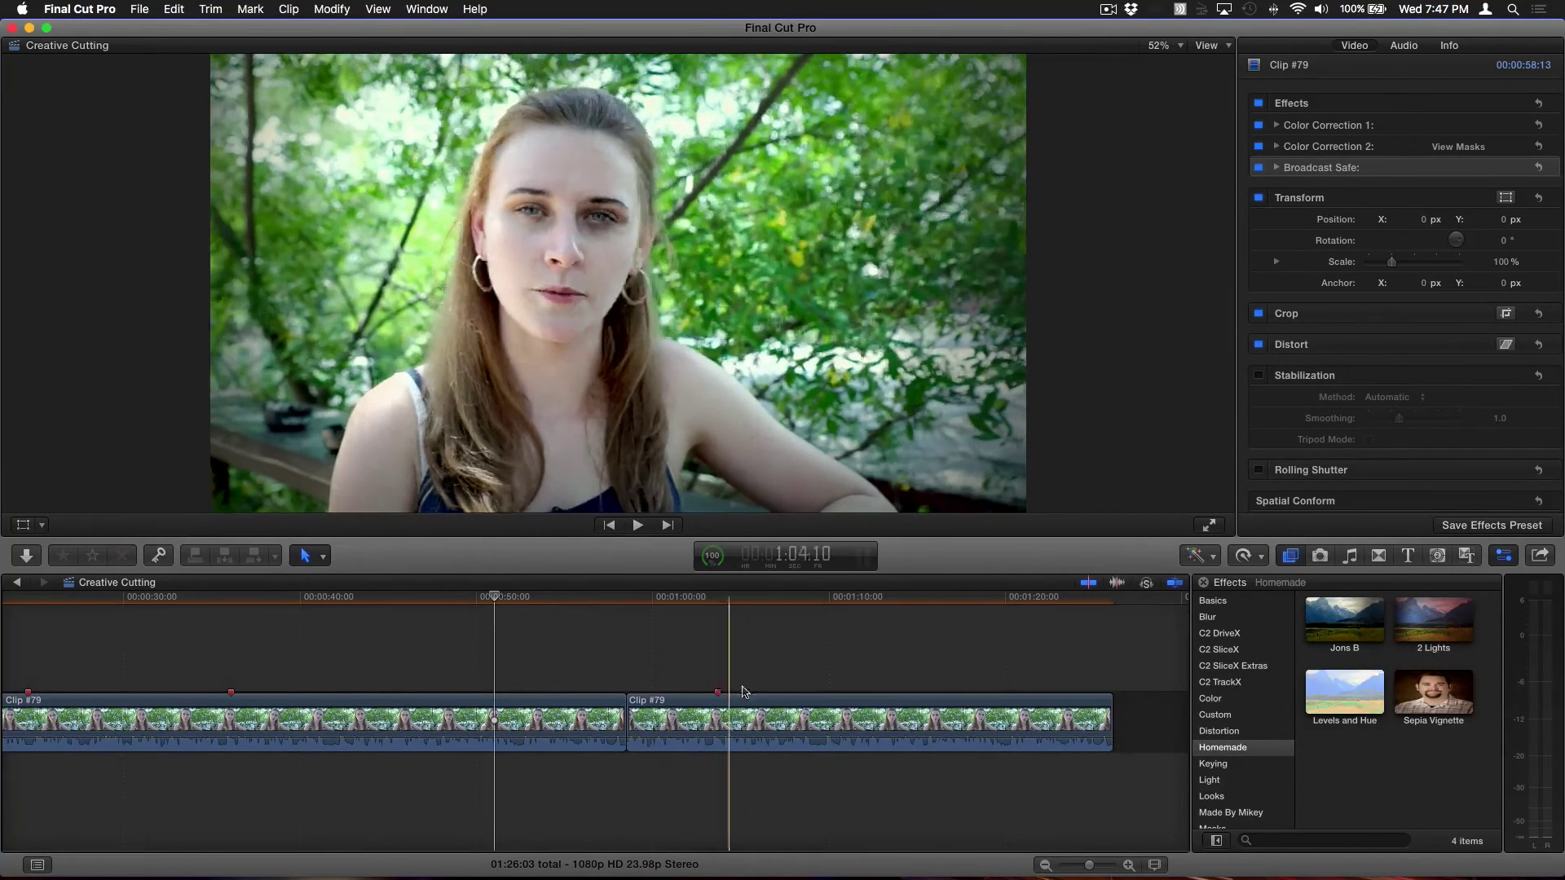
left_click(757, 725)
key("shift+f")
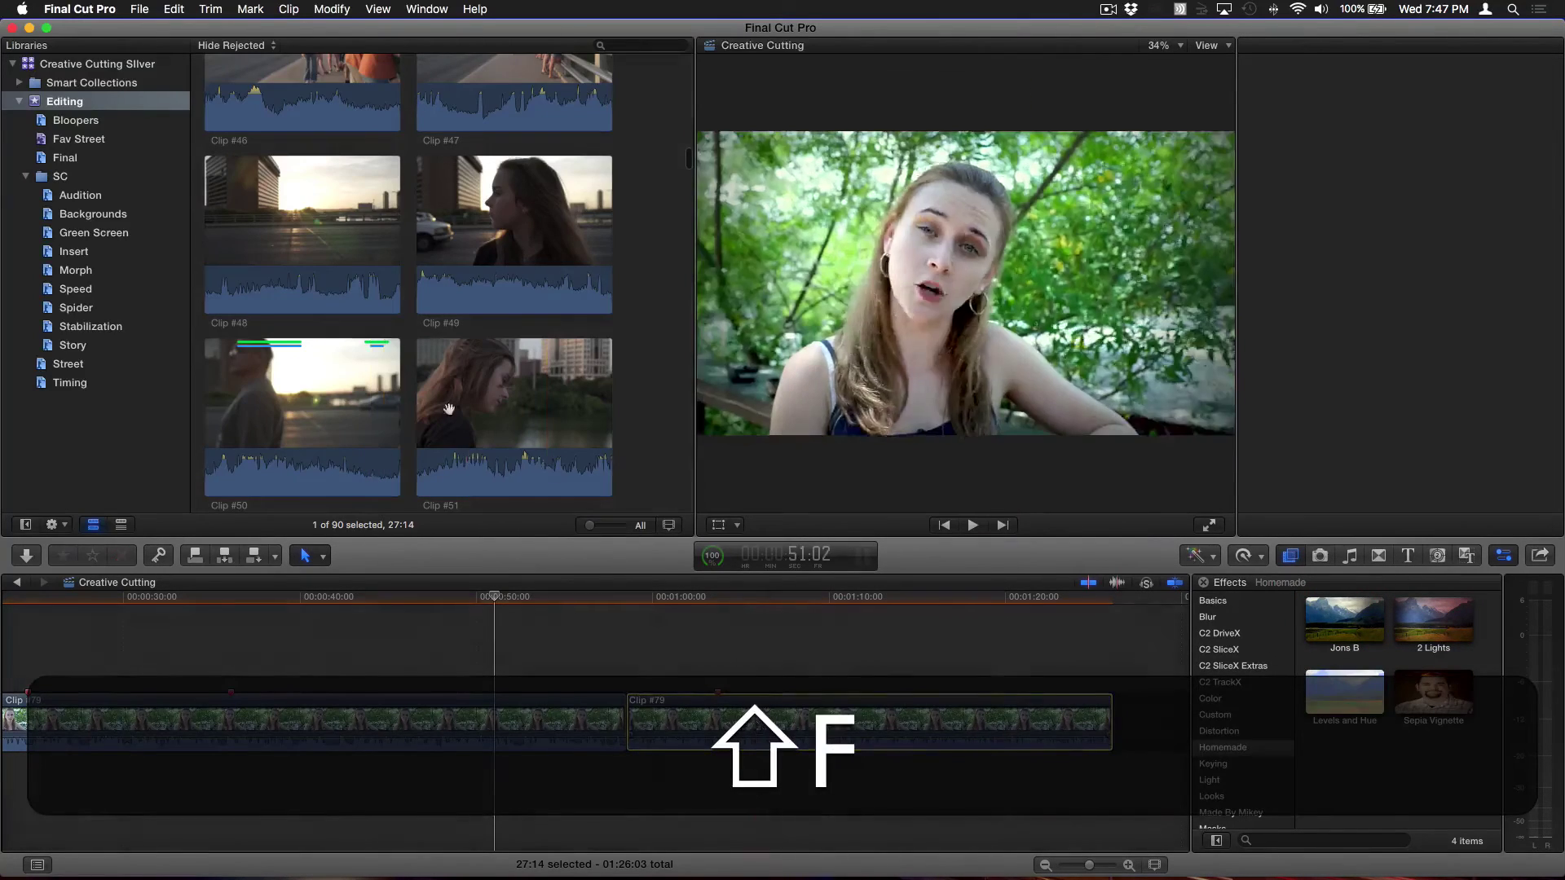
left_click(776, 728, "shift")
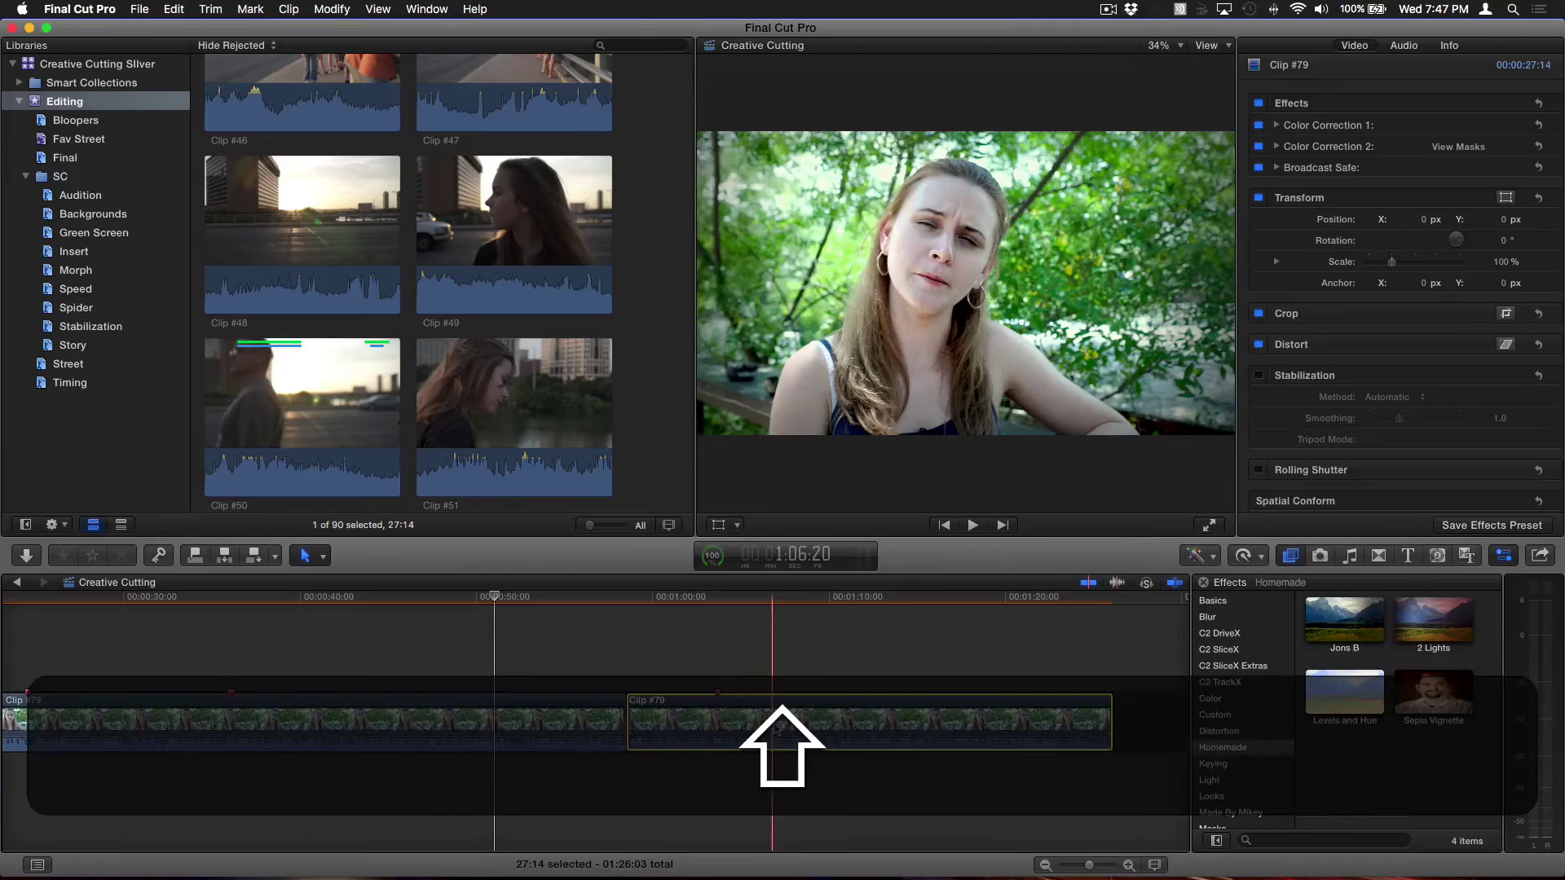
key("shift+f")
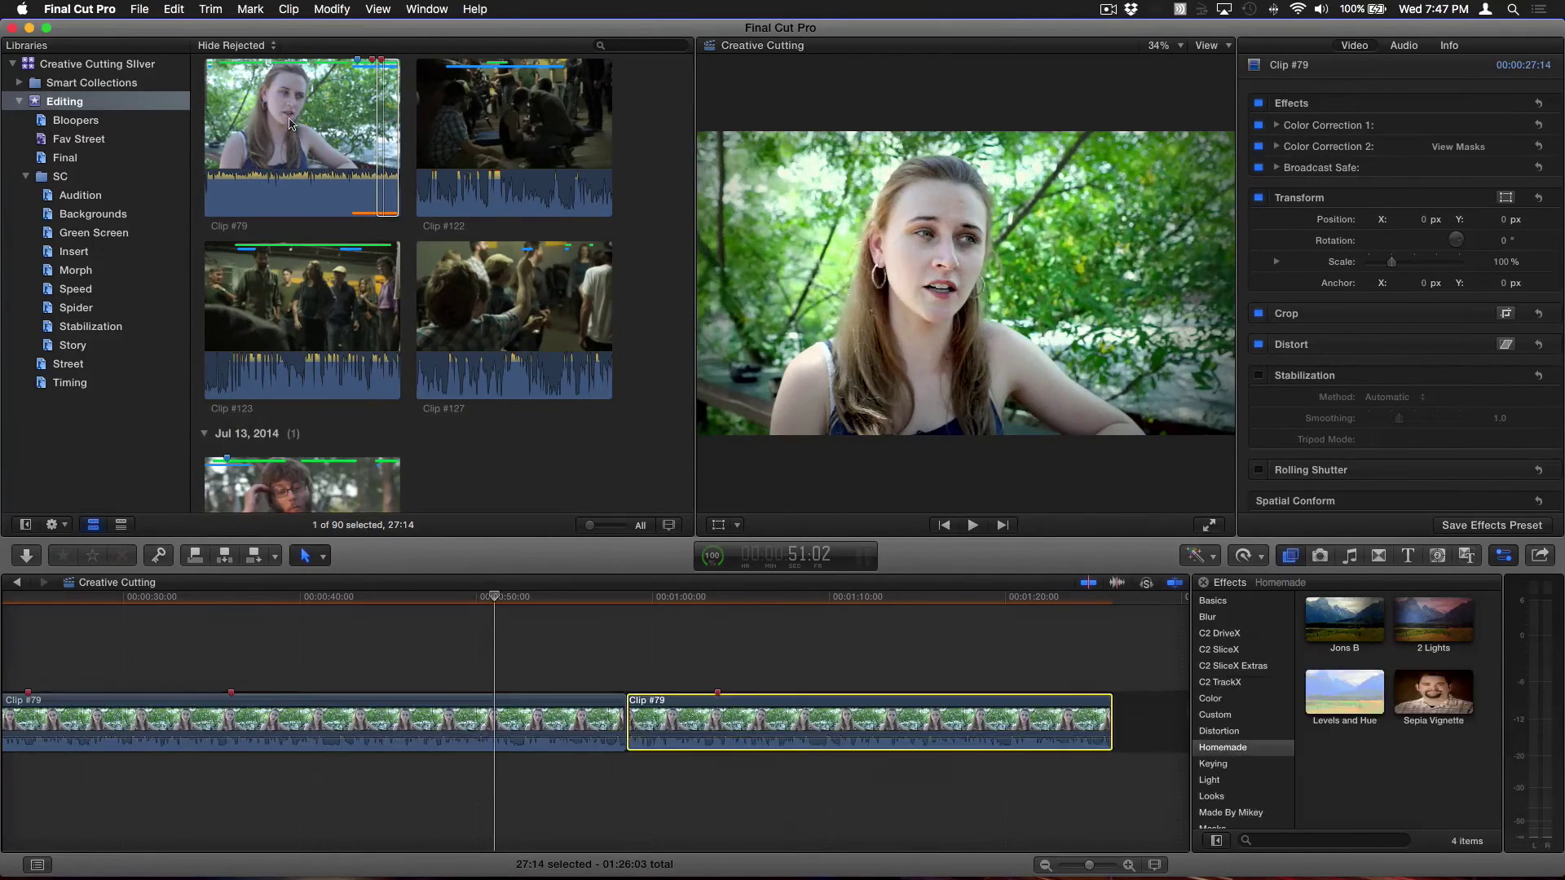
Append two more ranges of Clip #79 to the timeline's end and select the last three clips.
left_click(291, 123)
scroll(287, 130, "up", 2)
left_click_drag(233, 273, 397, 274)
key("e")
left_click_drag(256, 276, 374, 271)
key("e")
key("e")
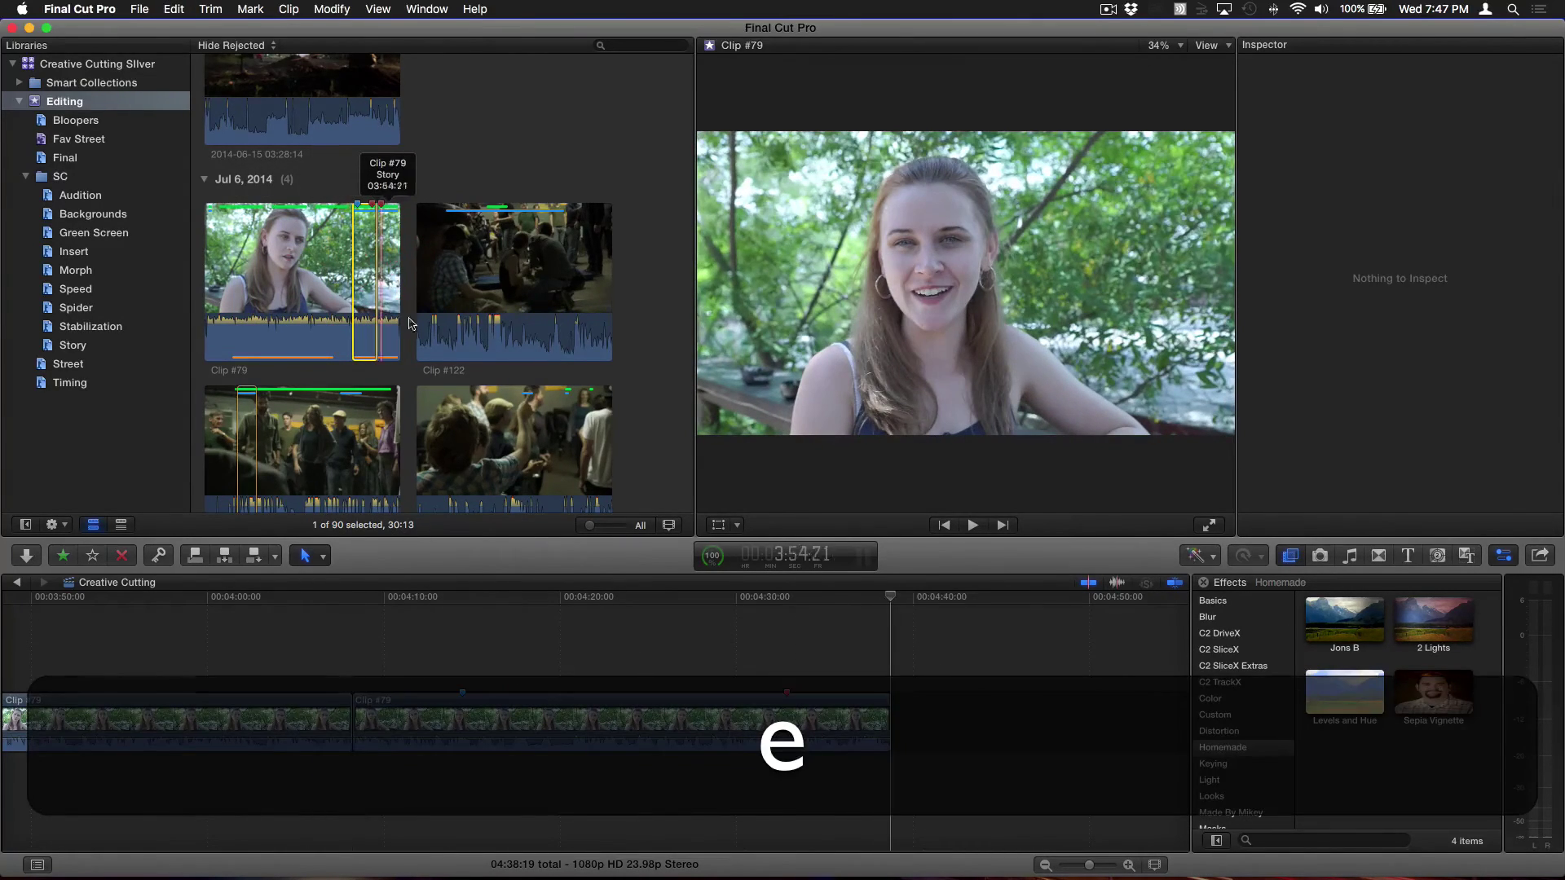
key("super+minus")
key("super+minus")
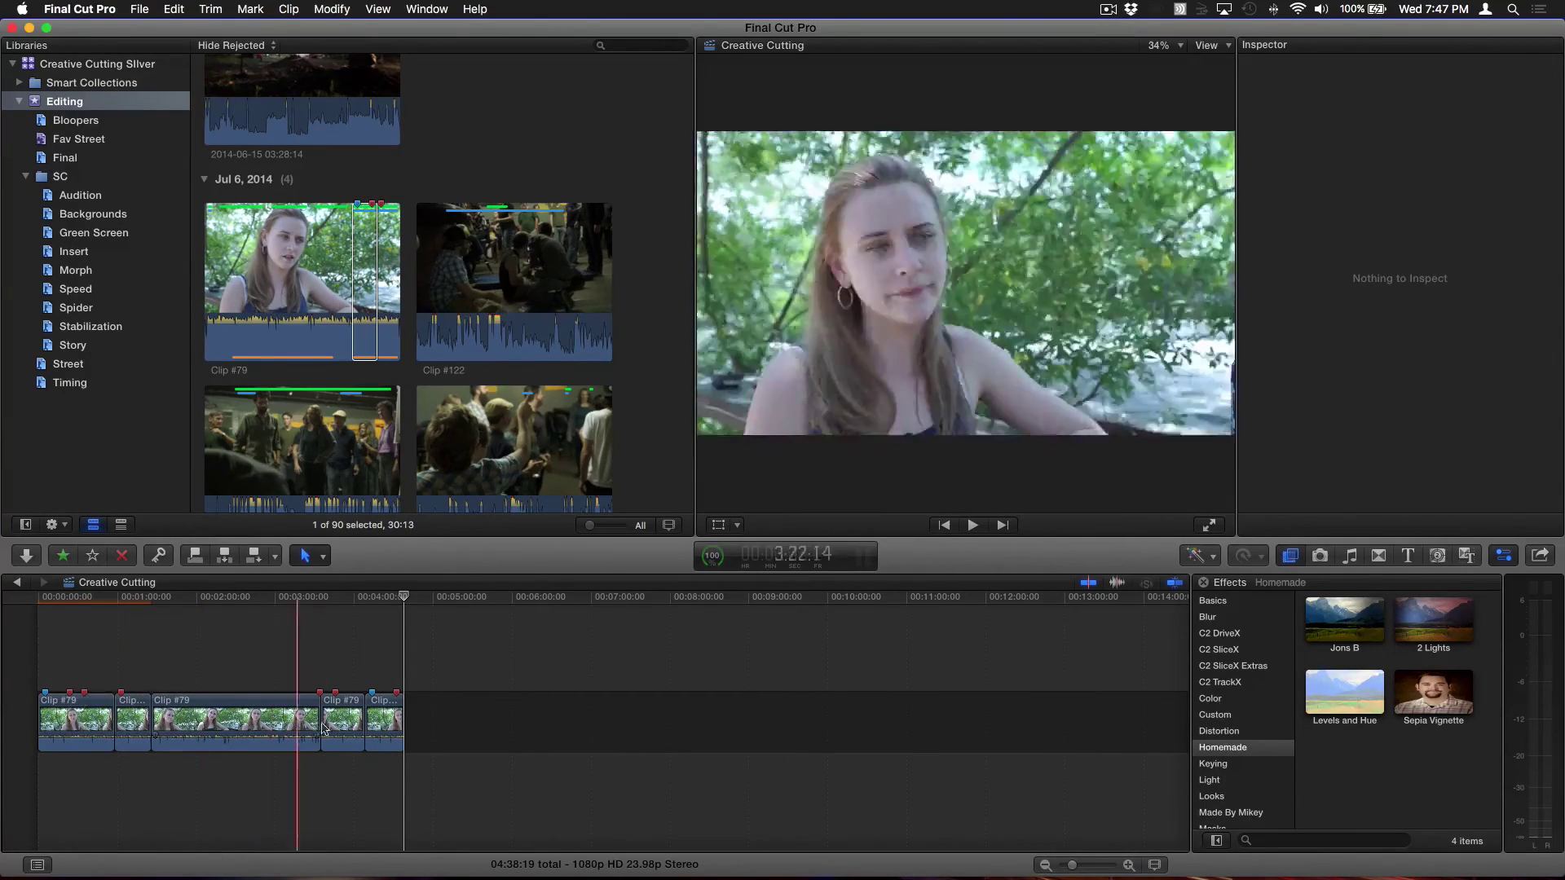
left_click_drag(218, 646, 445, 719)
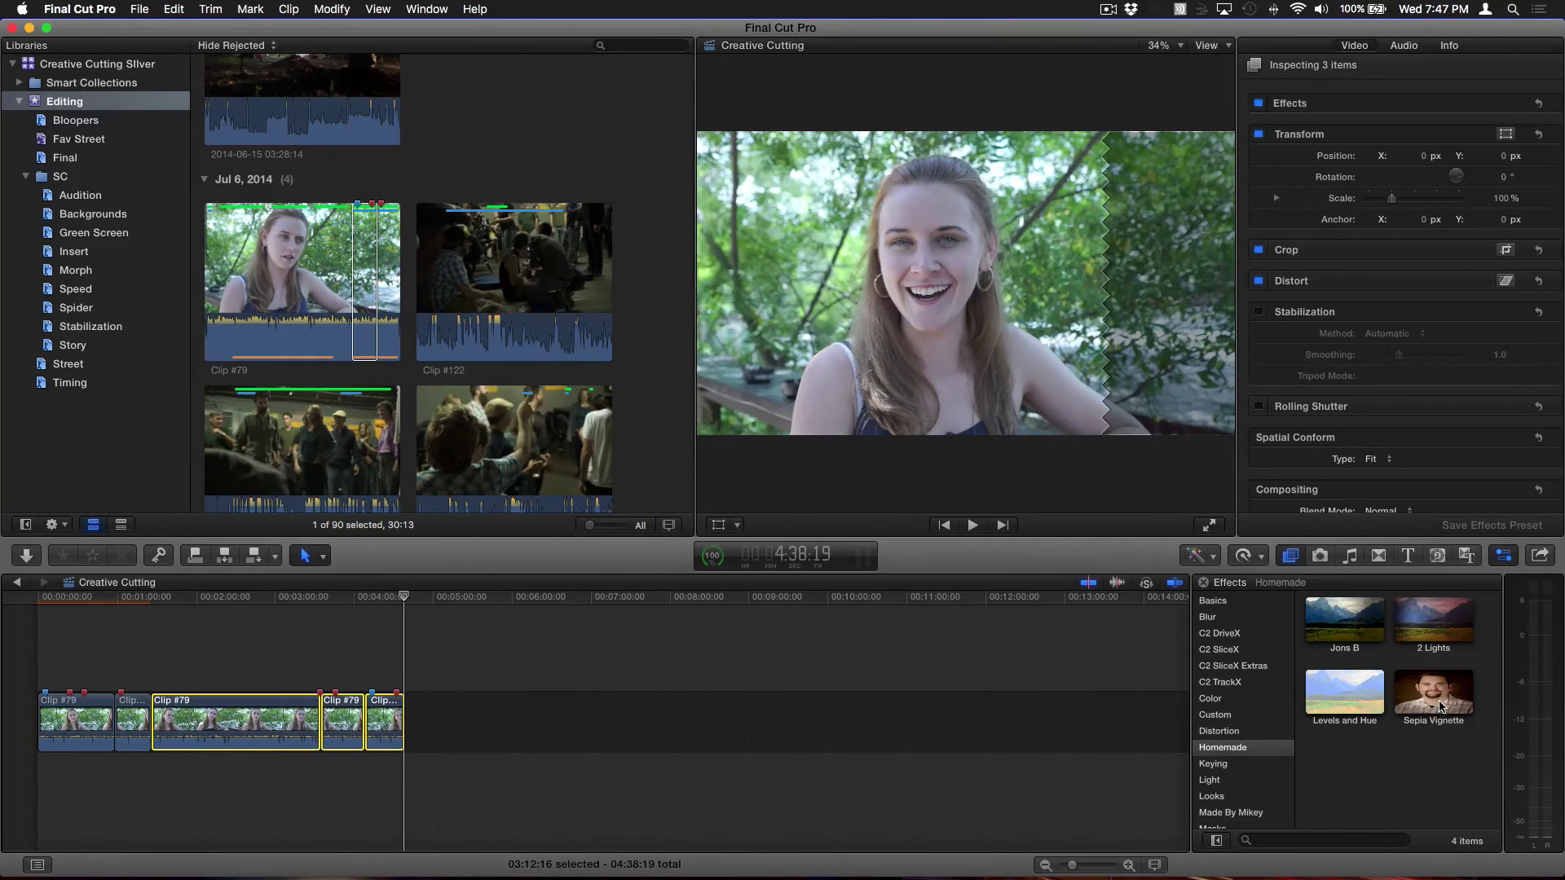
Apply the default Jons B effect to the last three timeline clips with Option-E.
right_click(1429, 699)
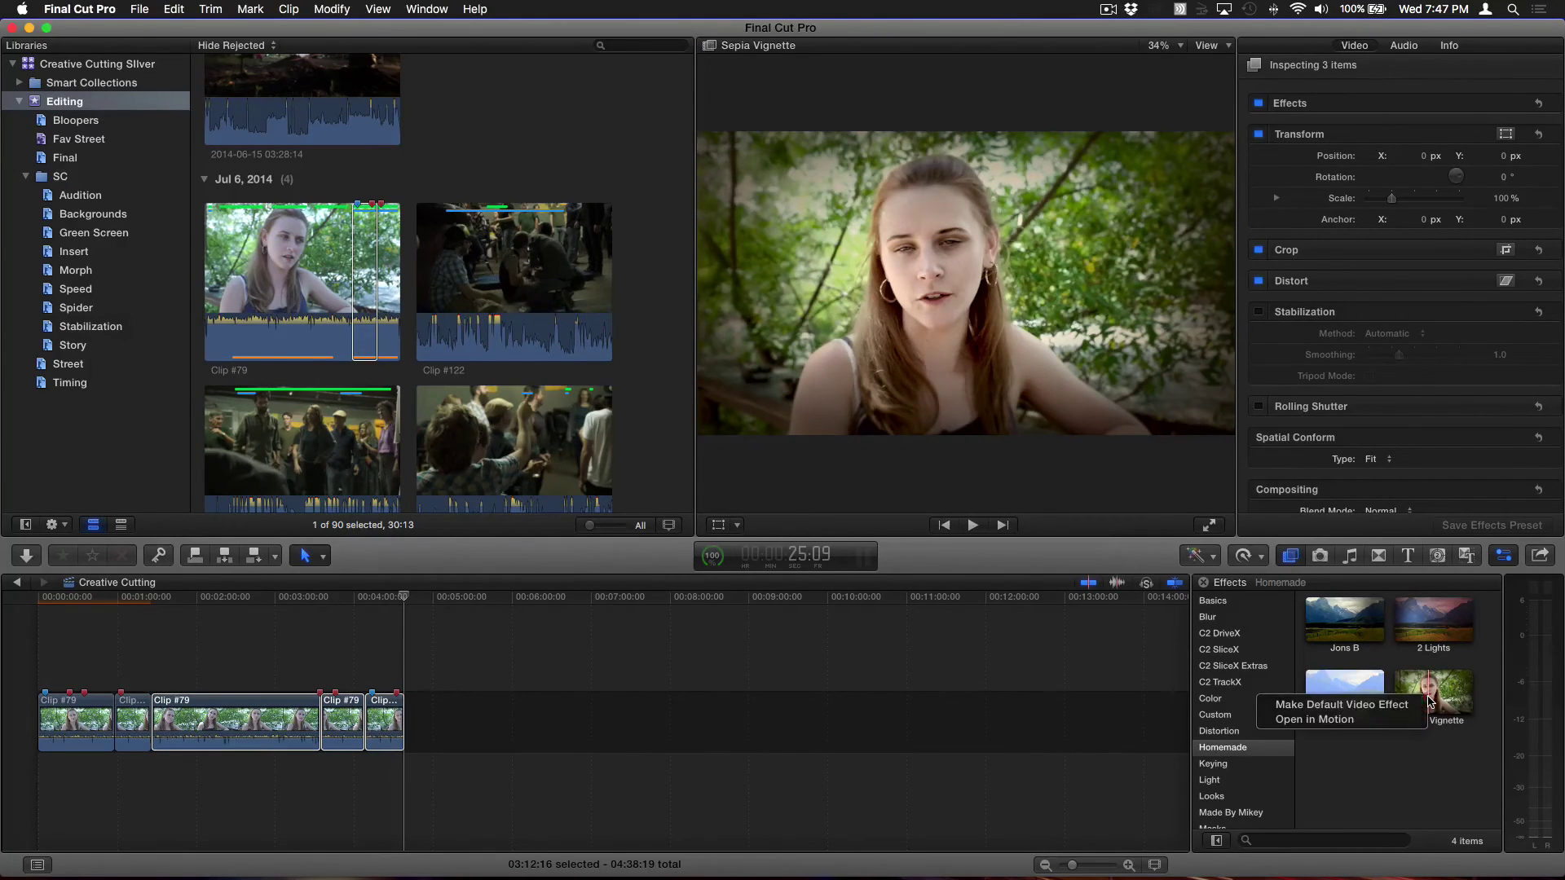
left_click(1374, 783)
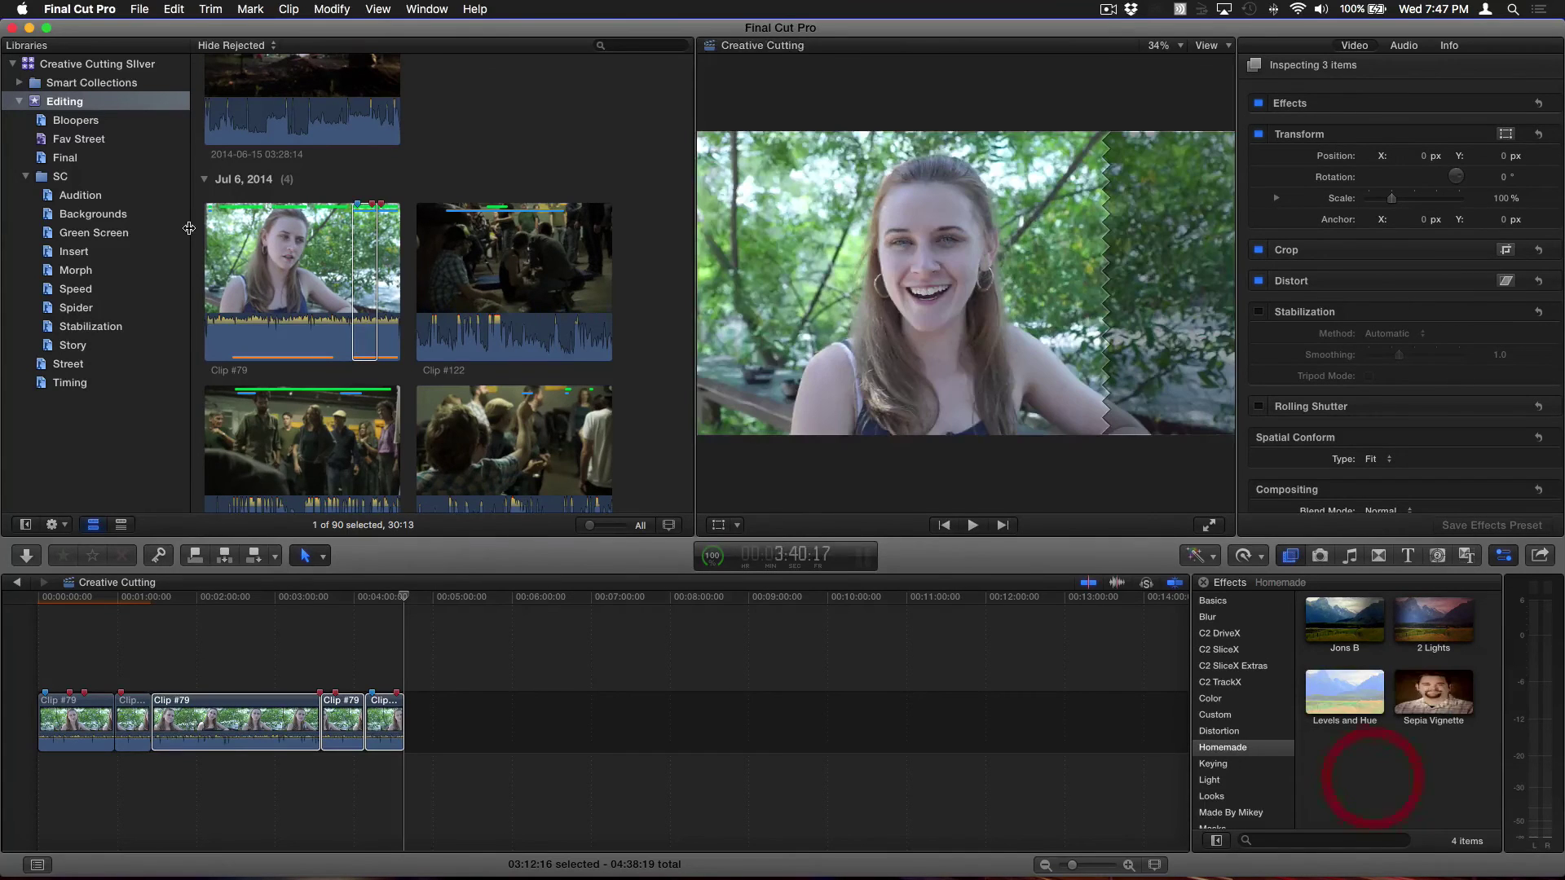
left_click(174, 9)
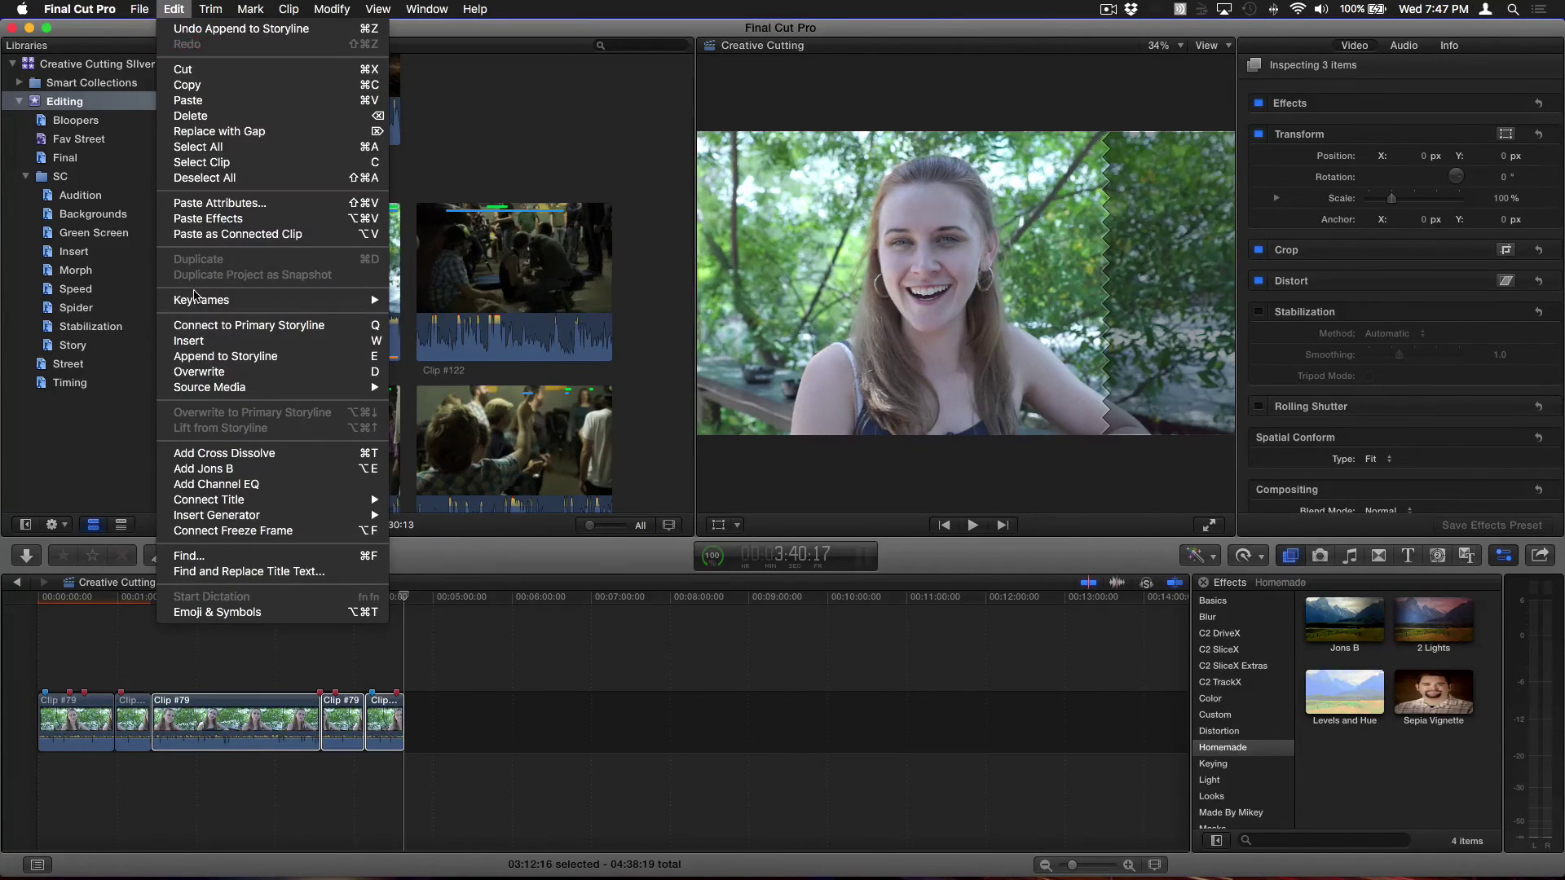
key("ctrl")
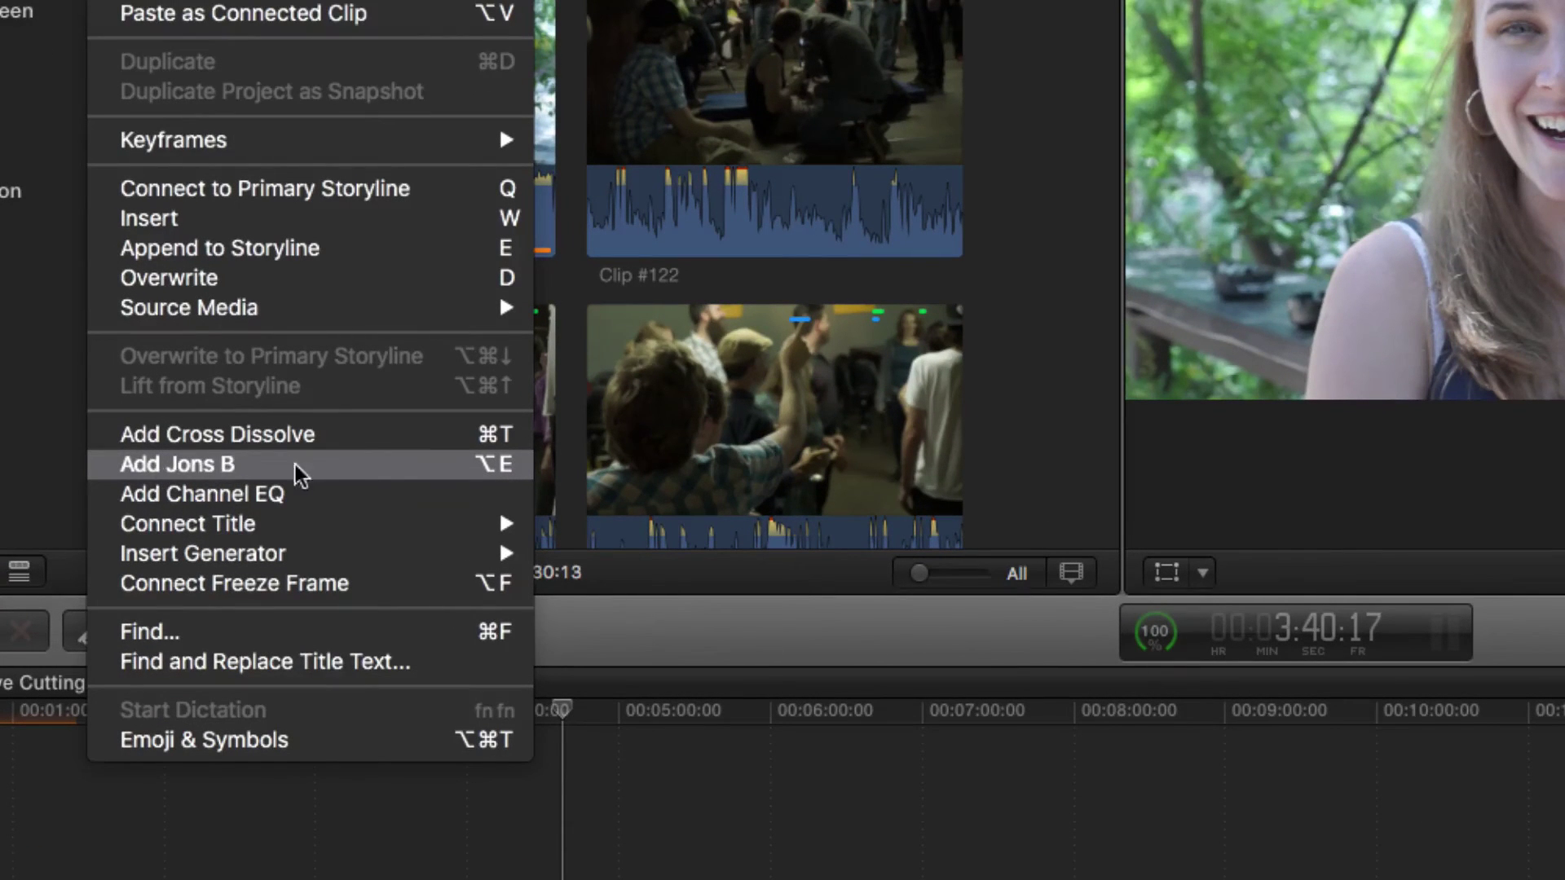
key("ctrl")
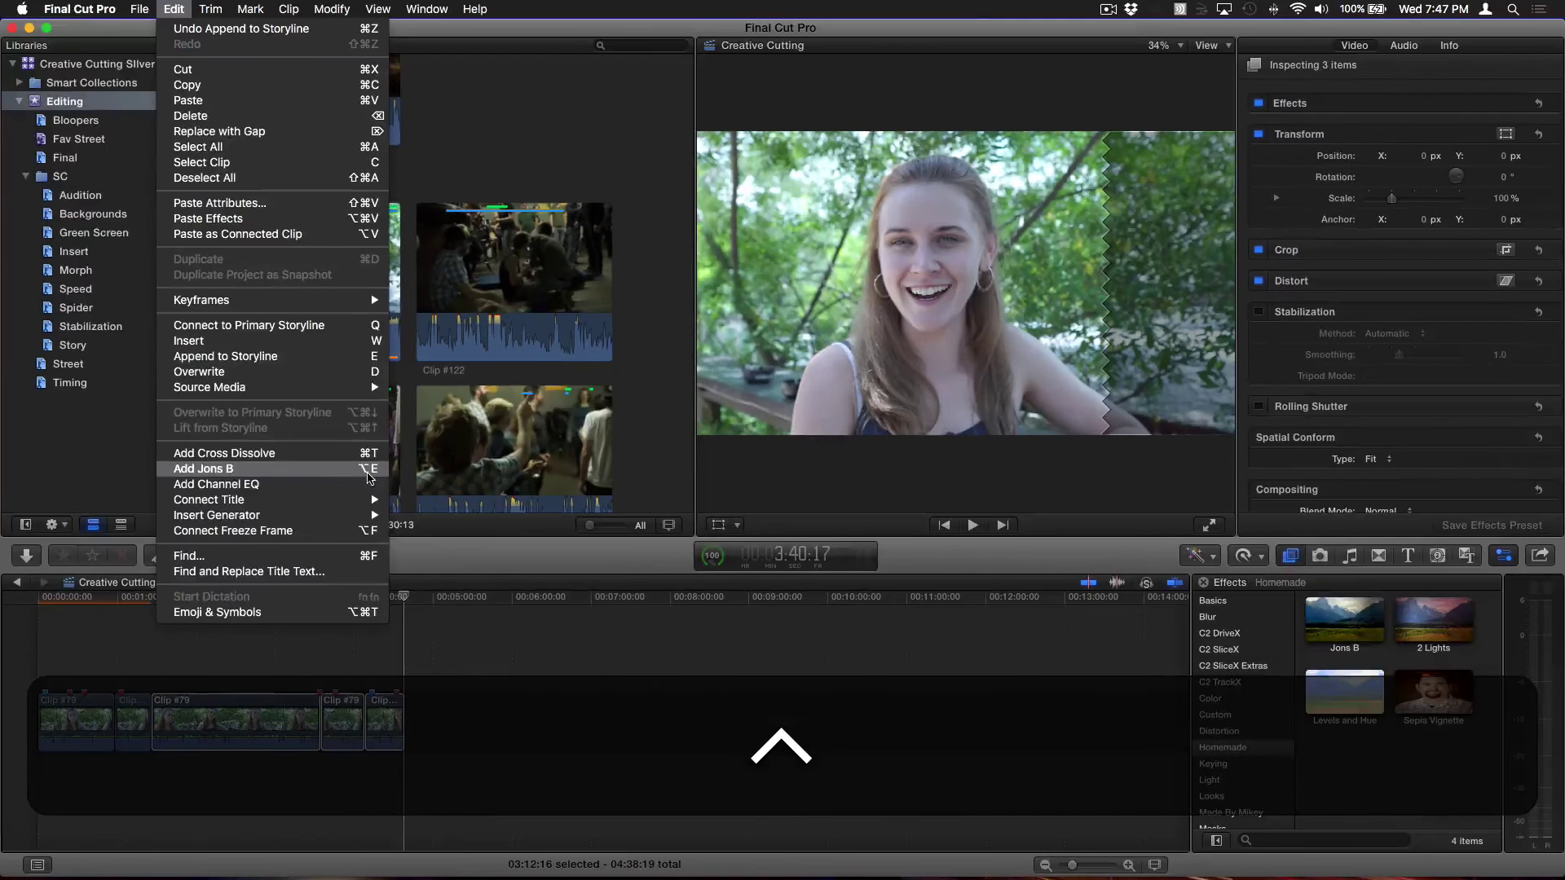
left_click(285, 746)
left_click_drag(229, 655, 423, 737)
key("alt")
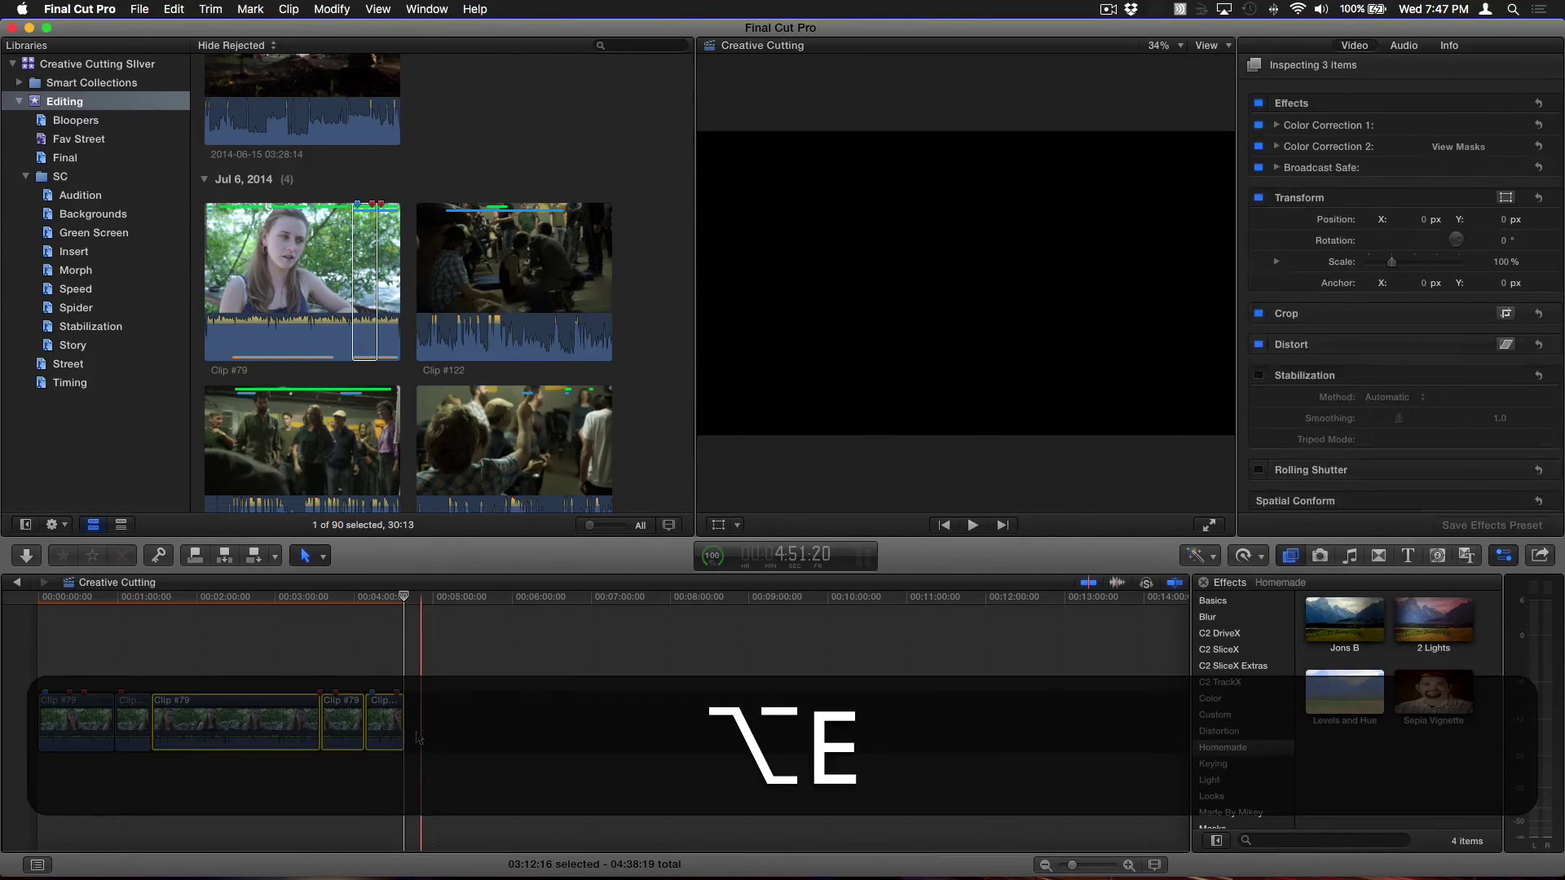